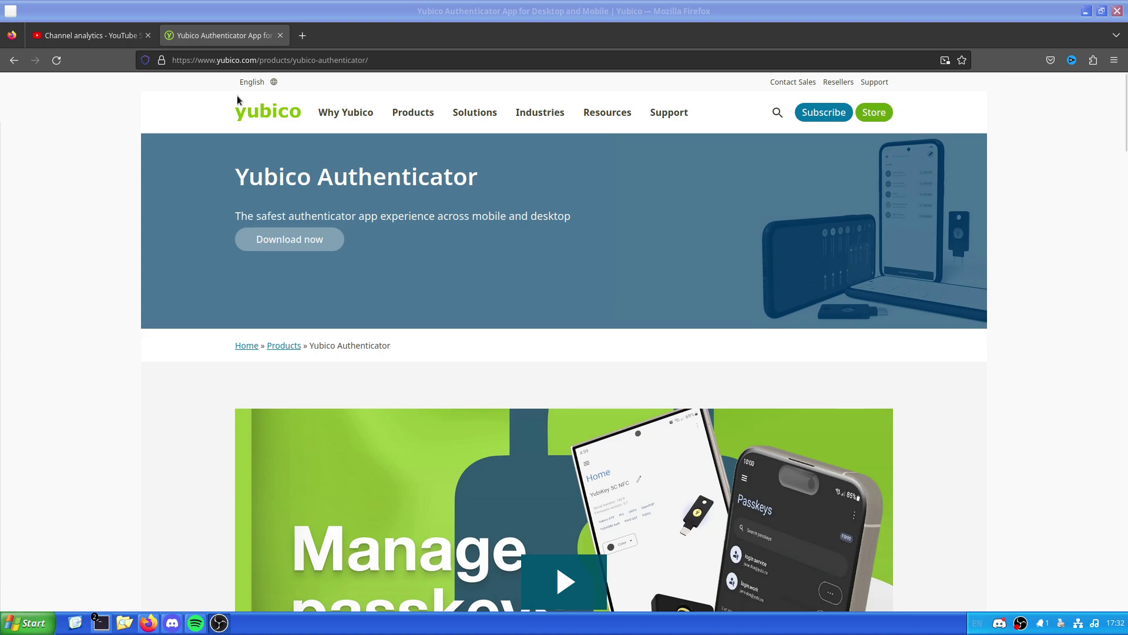
Open the Yubico home page from the yubico logo in a new tab and switch to it.
{"action": "right_click", "coordinate": [376, 116]}
{"action": "left_click", "coordinate": [346, 101]}
{"action": "right_click", "coordinate": [348, 111]}
{"action": "left_click", "coordinate": [252, 114]}
{"action": "right_click", "coordinate": [251, 115]}
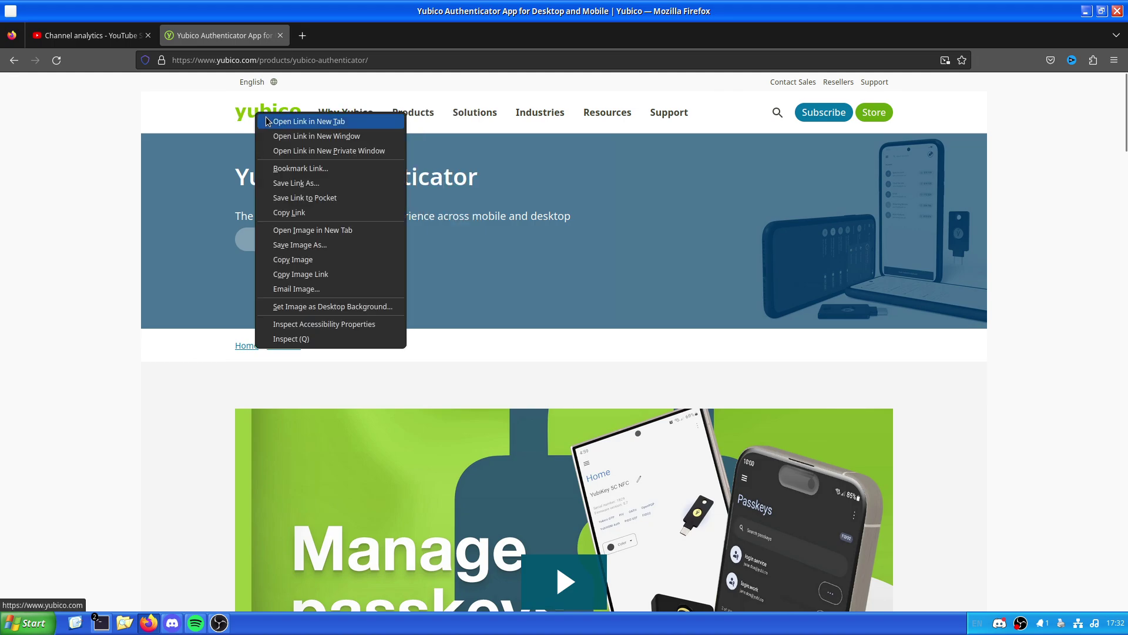
{"action": "left_click", "coordinate": [276, 120]}
{"action": "left_click", "coordinate": [353, 35]}
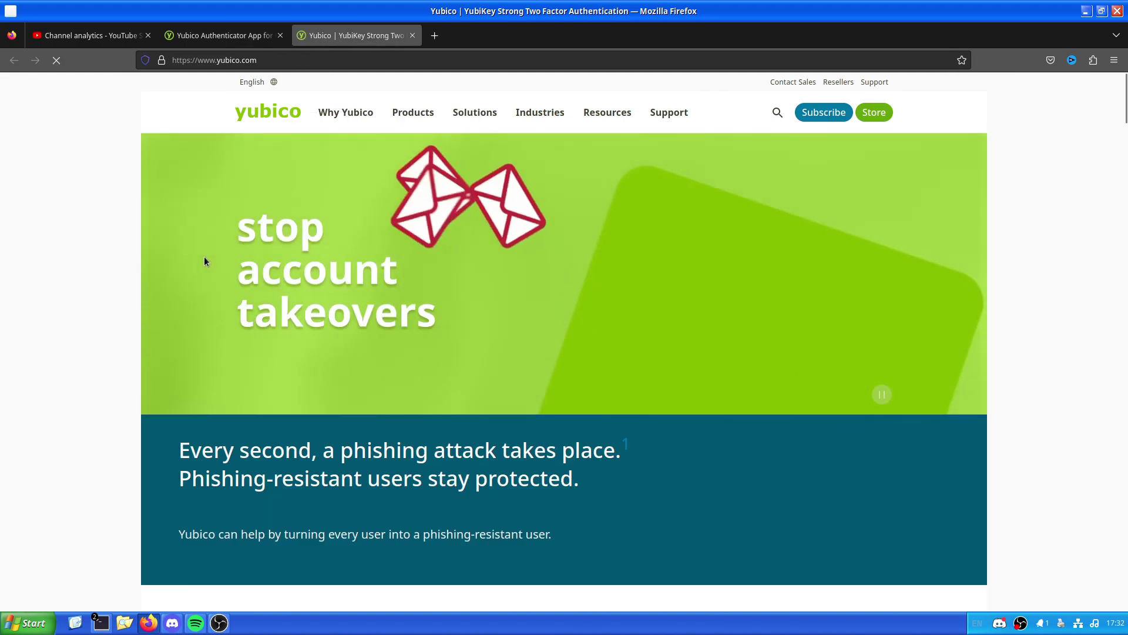
{"action": "scroll", "coordinate": [177, 252], "scroll_direction": "down", "scroll_amount": 5}
{"action": "scroll", "coordinate": [134, 253], "scroll_direction": "up", "scroll_amount": 3}
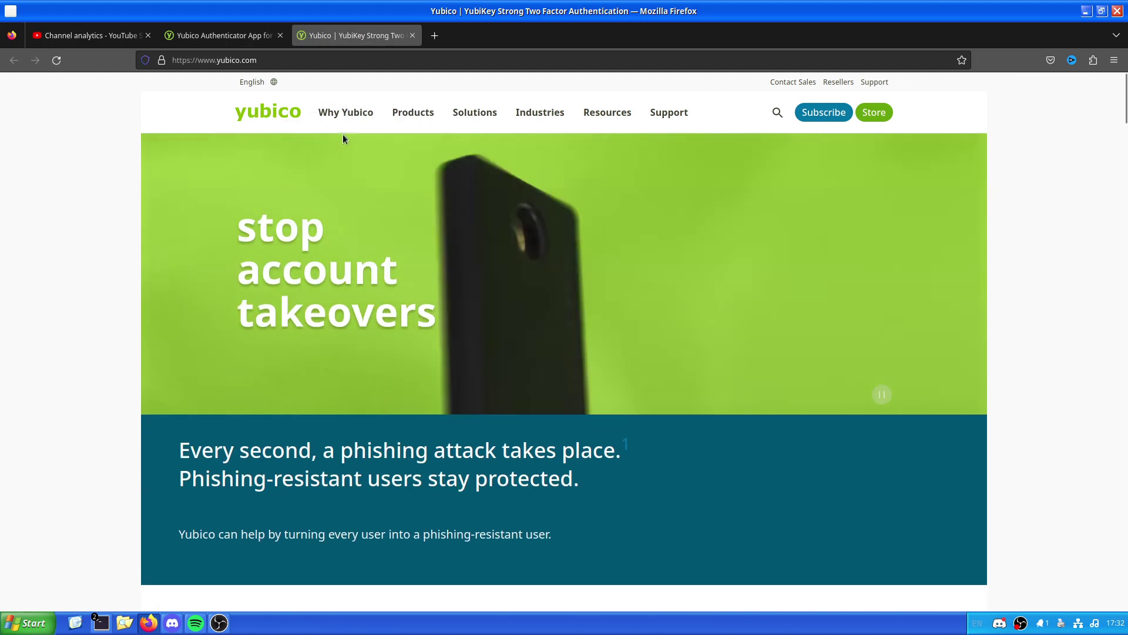
Go to the Why Yubico page from the top menu and scroll through its content.
{"action": "left_click", "coordinate": [346, 112]}
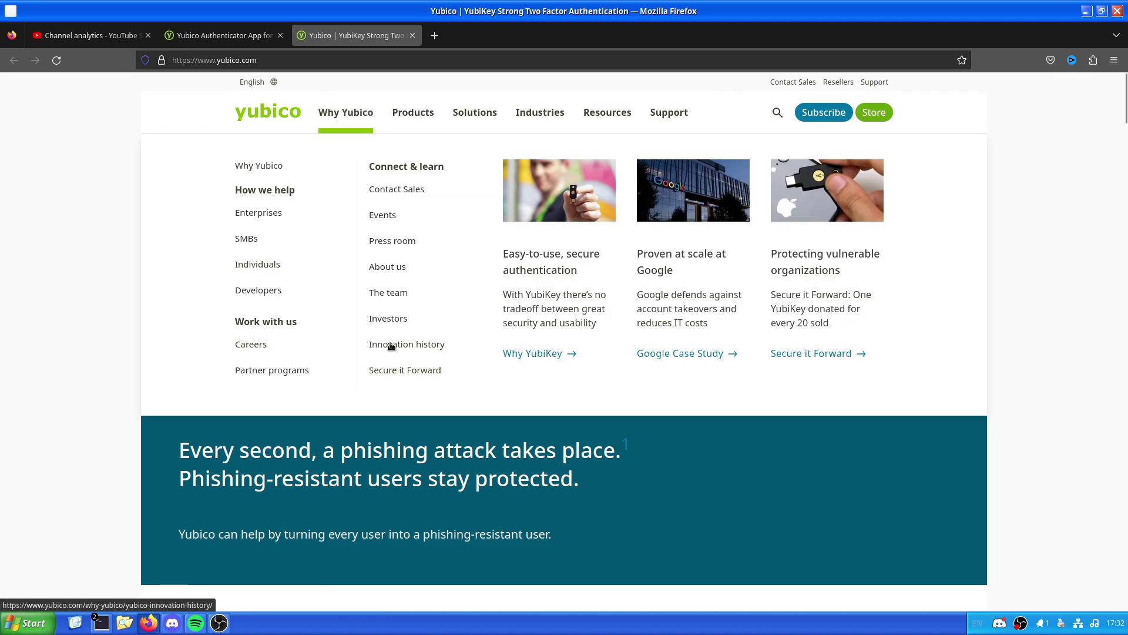
{"action": "left_click", "coordinate": [543, 219]}
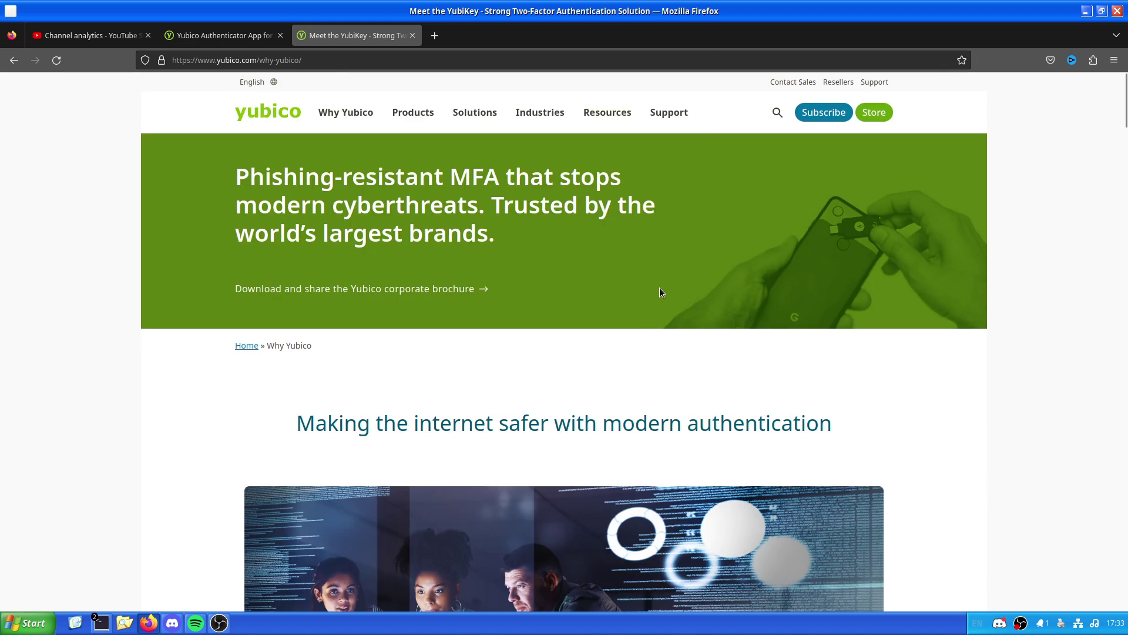
{"action": "scroll", "coordinate": [611, 336], "scroll_direction": "down", "scroll_amount": 3}
{"action": "scroll", "coordinate": [613, 334], "scroll_direction": "down", "scroll_amount": 5}
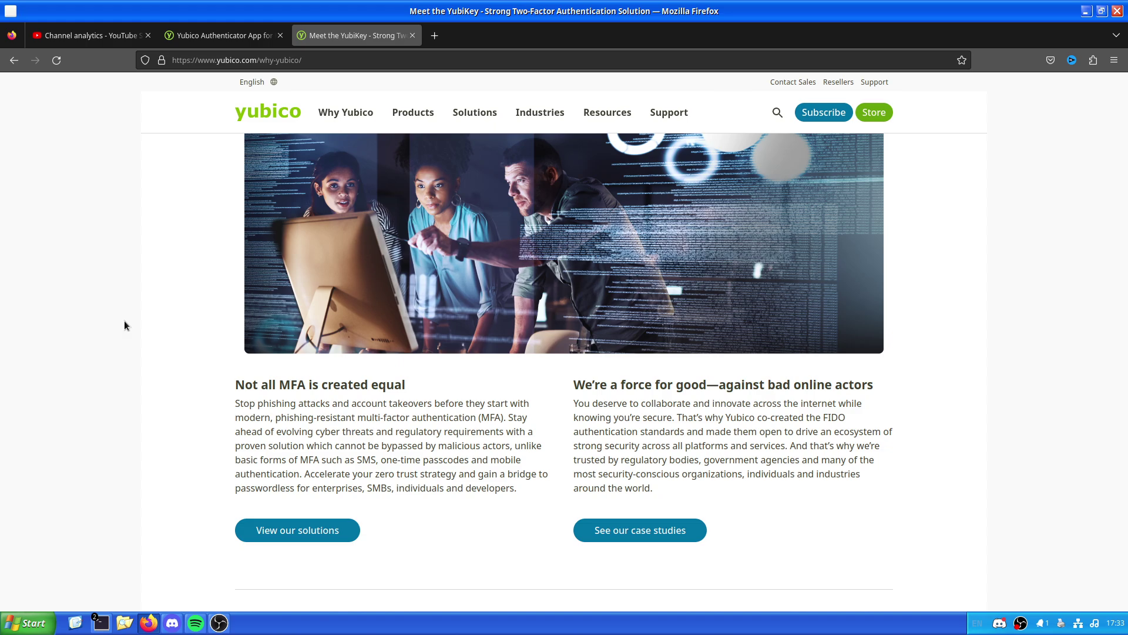
{"action": "scroll", "coordinate": [125, 325], "scroll_direction": "down", "scroll_amount": 12}
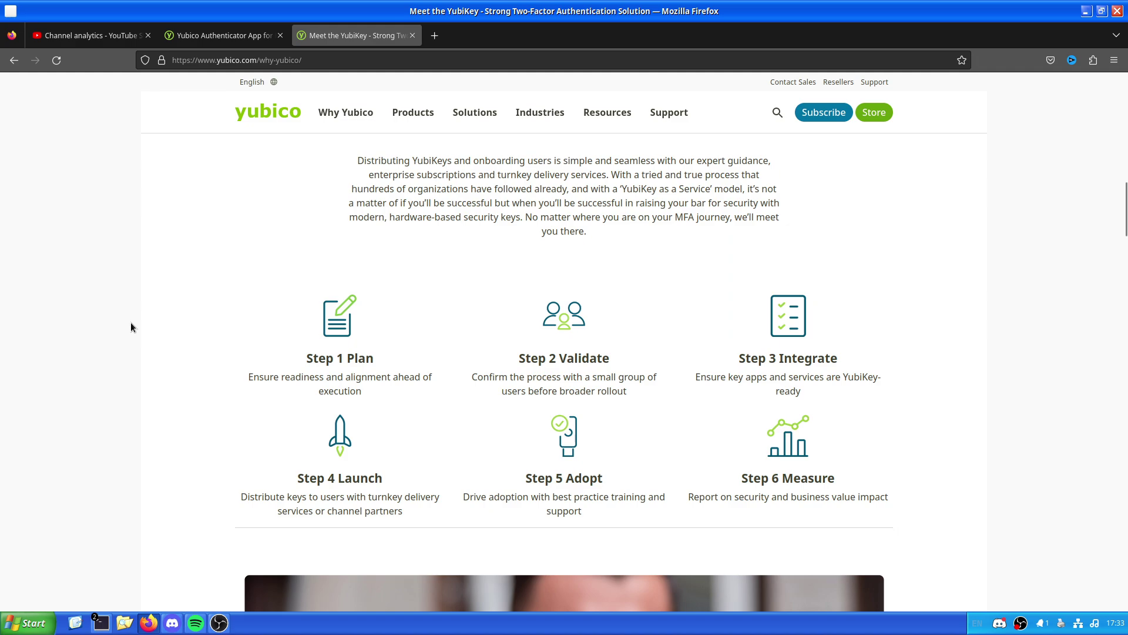
{"action": "scroll", "coordinate": [199, 398], "scroll_direction": "down", "scroll_amount": 6}
{"action": "scroll", "coordinate": [198, 401], "scroll_direction": "down", "scroll_amount": 2}
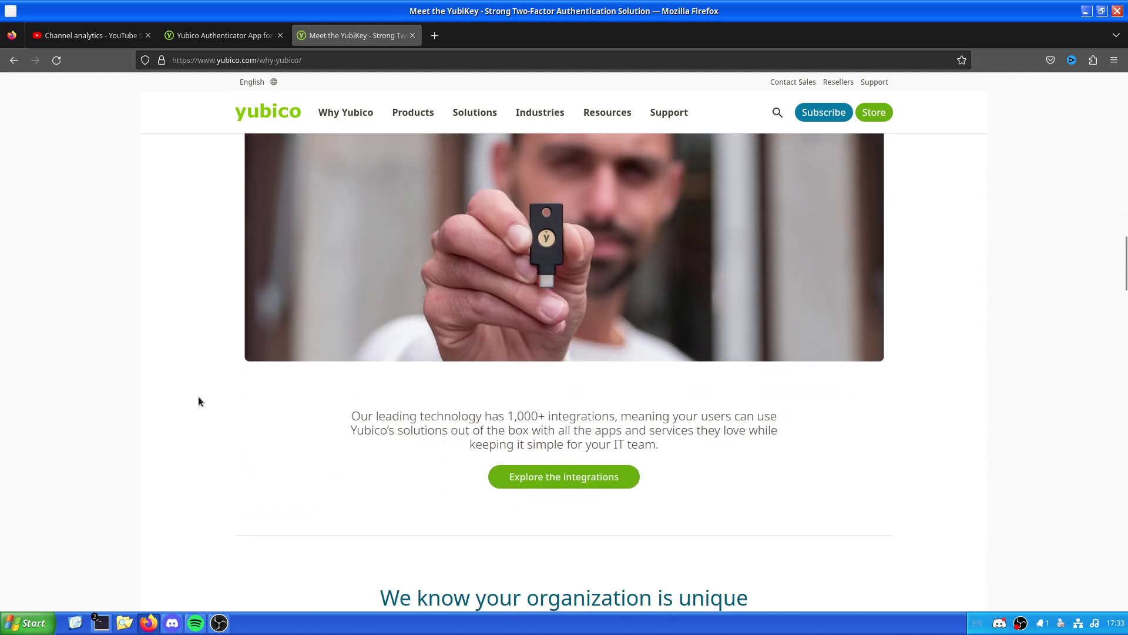
Open the YubiKey 5 Series in the store and compare the 5 NFC with the 5C NFC.
{"action": "left_click", "coordinate": [403, 121]}
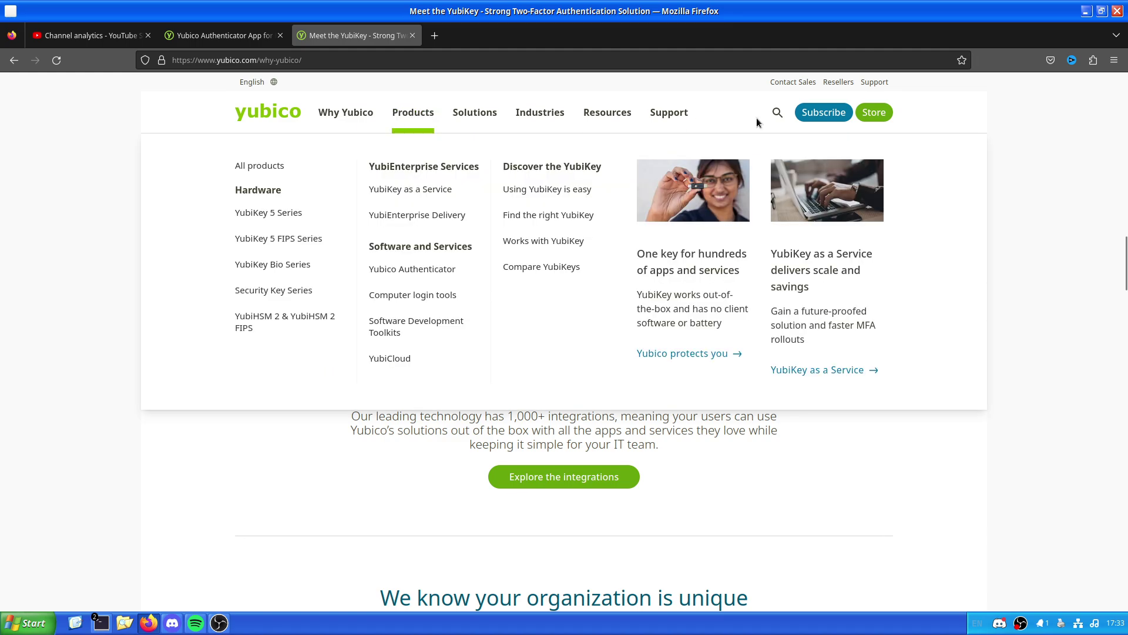
{"action": "left_click", "coordinate": [866, 116]}
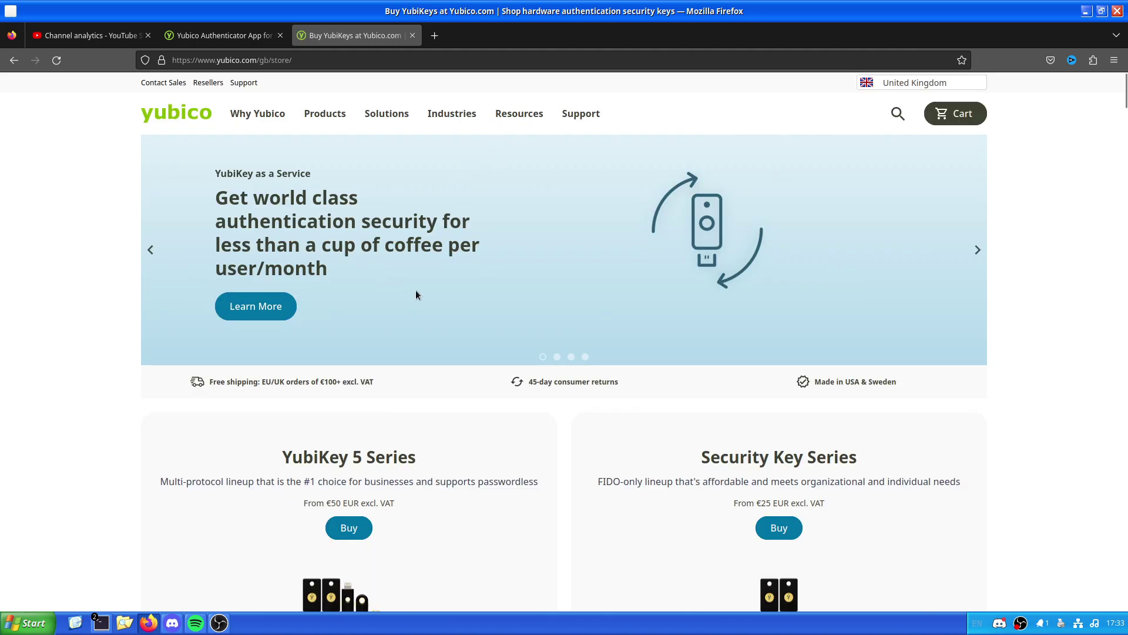
{"action": "scroll", "coordinate": [416, 294], "scroll_direction": "down", "scroll_amount": 6}
{"action": "scroll", "coordinate": [382, 288], "scroll_direction": "up", "scroll_amount": 2}
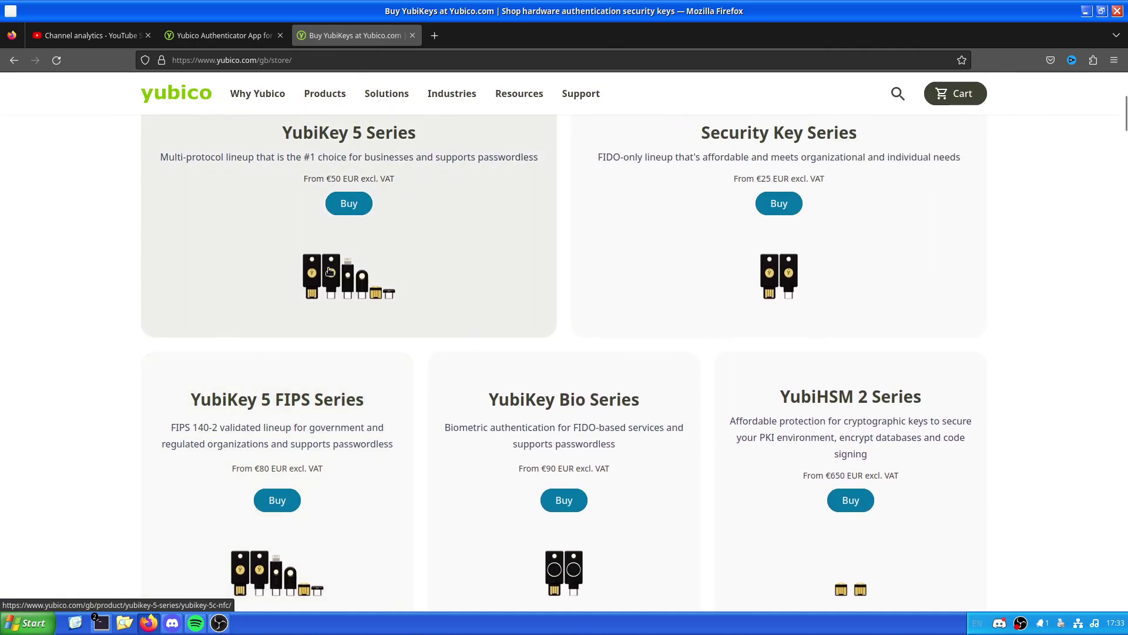
{"action": "left_click", "coordinate": [329, 271]}
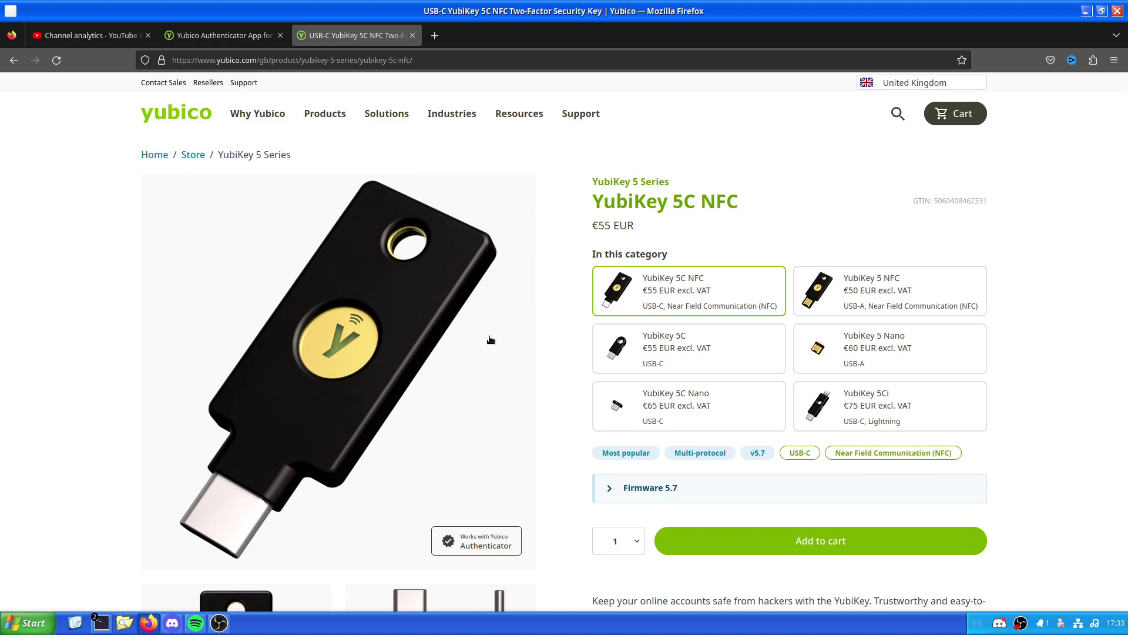
{"action": "left_click", "coordinate": [882, 279]}
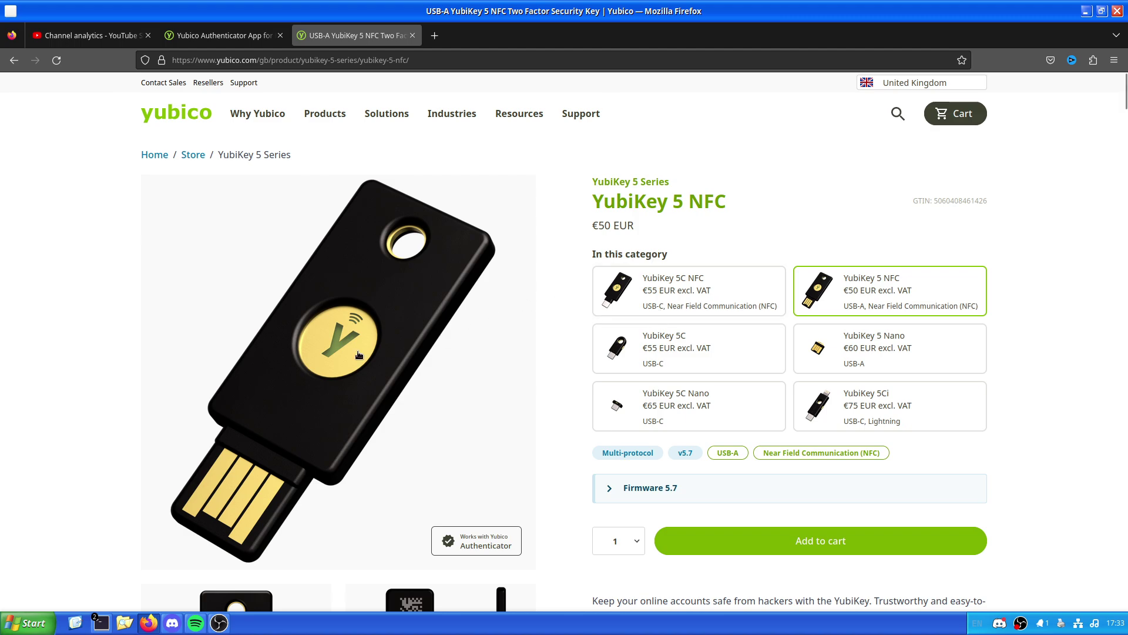
{"action": "left_click", "coordinate": [698, 310]}
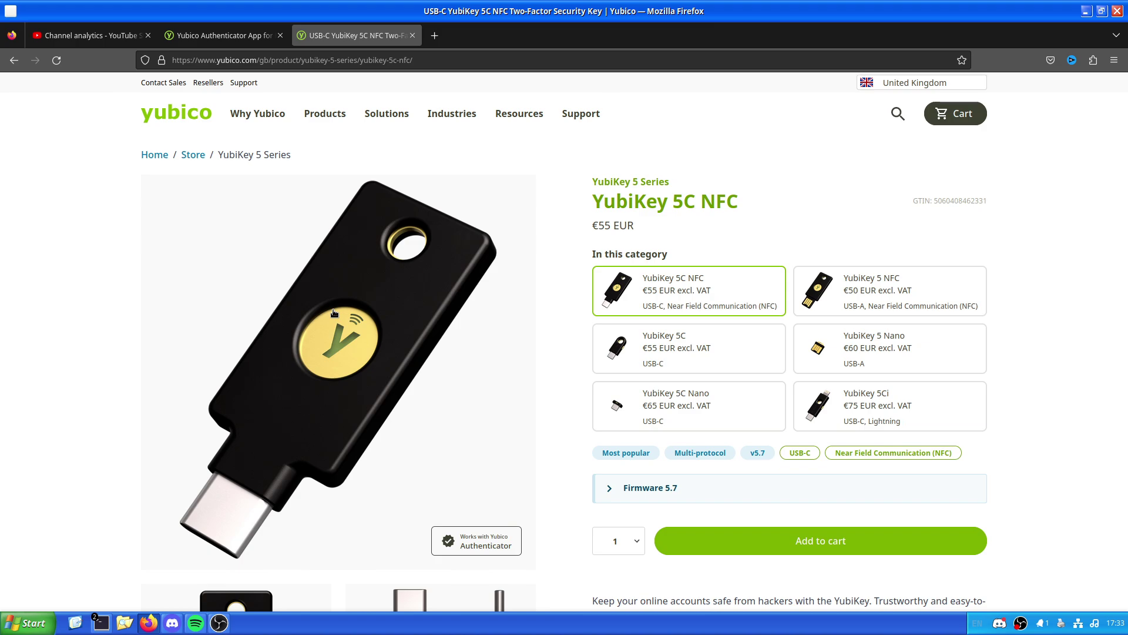
Drag the Yubico Authenticator tab out into its own browser window.
{"action": "left_click_drag", "start_coordinate": [221, 37], "coordinate": [256, 287]}
{"action": "scroll", "coordinate": [254, 288], "scroll_direction": "down", "scroll_amount": 10}
{"action": "scroll", "coordinate": [253, 288], "scroll_direction": "up", "scroll_amount": 5}
{"action": "scroll", "coordinate": [190, 322], "scroll_direction": "up", "scroll_amount": 3}
Scroll the Yubico Authenticator page past The YubiKey advantage down to the Download section.
{"action": "scroll", "coordinate": [189, 321], "scroll_direction": "down", "scroll_amount": 12}
{"action": "scroll", "coordinate": [186, 321], "scroll_direction": "down", "scroll_amount": 5}
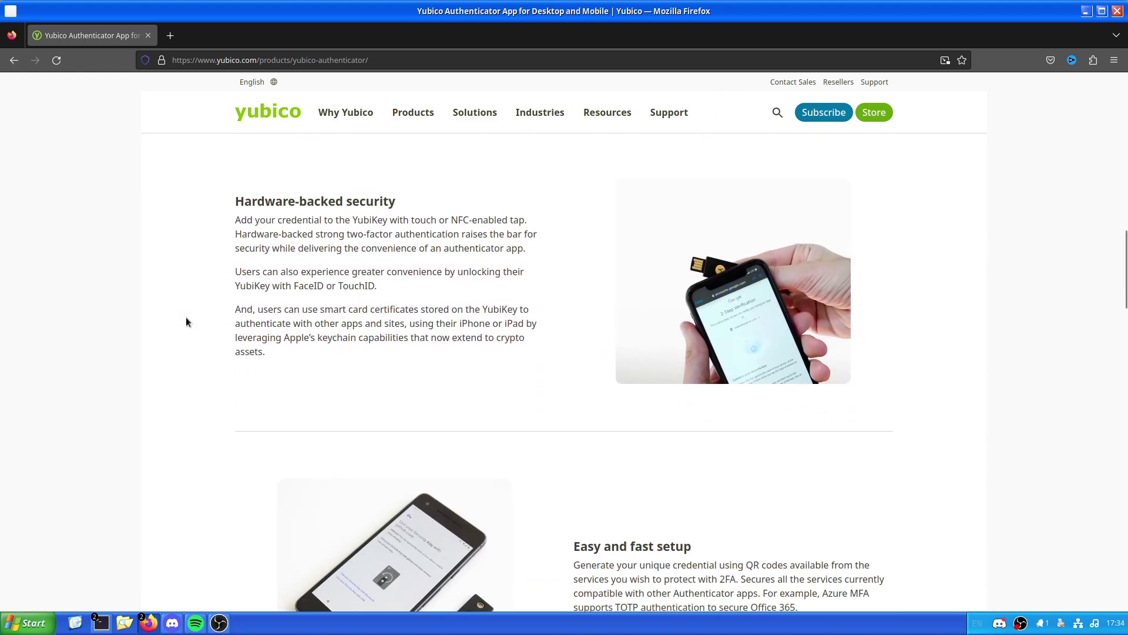
{"action": "scroll", "coordinate": [185, 321], "scroll_direction": "down", "scroll_amount": 8}
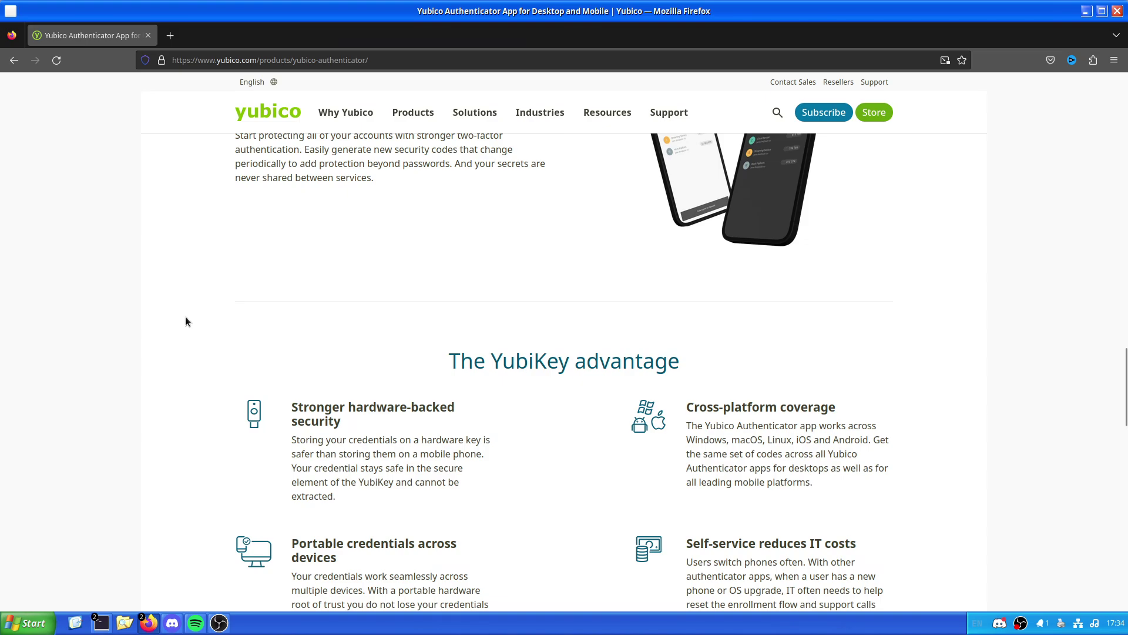
{"action": "scroll", "coordinate": [185, 321], "scroll_direction": "down", "scroll_amount": 3}
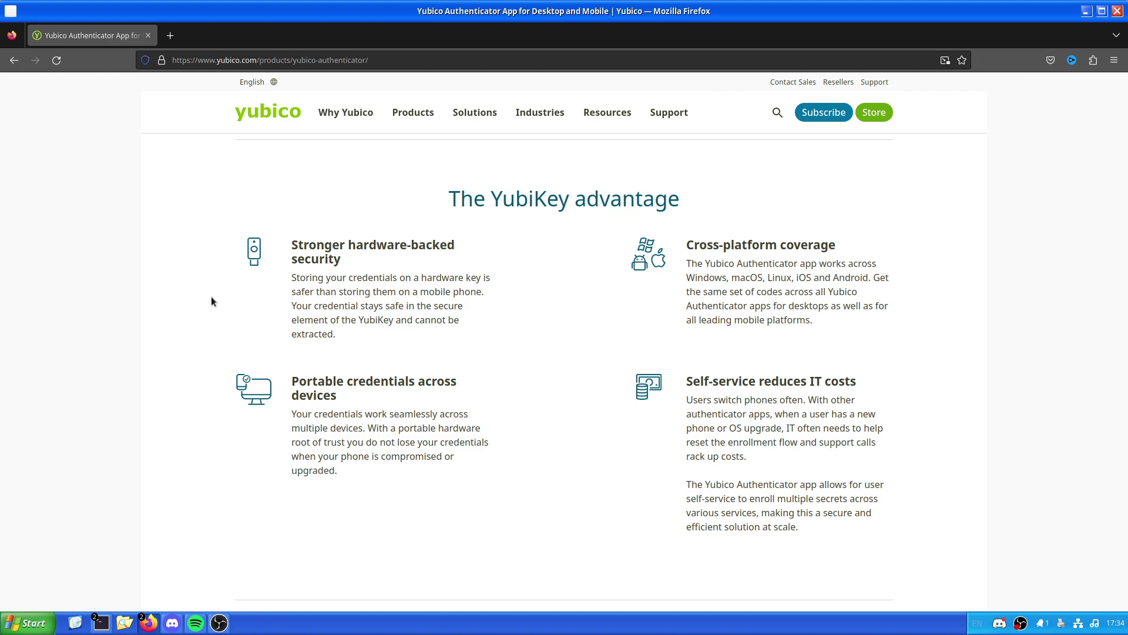
Scroll to the Linux download and get yubico-authenticator-7.0.0-linux.tar.gz (44.4 MB).
{"action": "scroll", "coordinate": [209, 301], "scroll_direction": "down", "scroll_amount": 5}
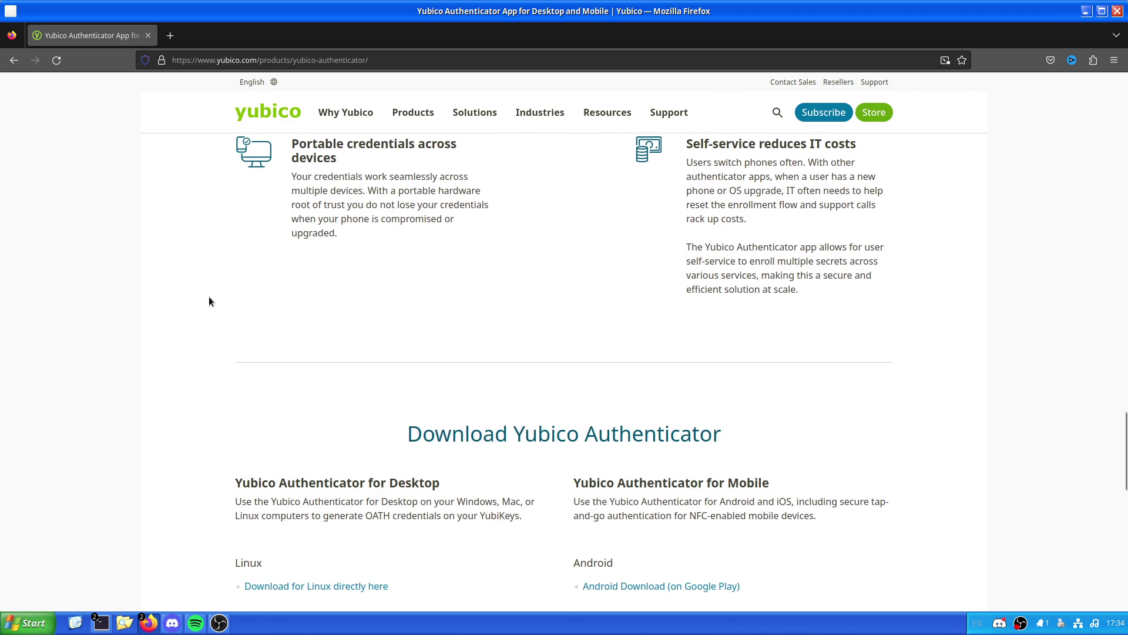
{"action": "scroll", "coordinate": [209, 297], "scroll_direction": "down", "scroll_amount": 4}
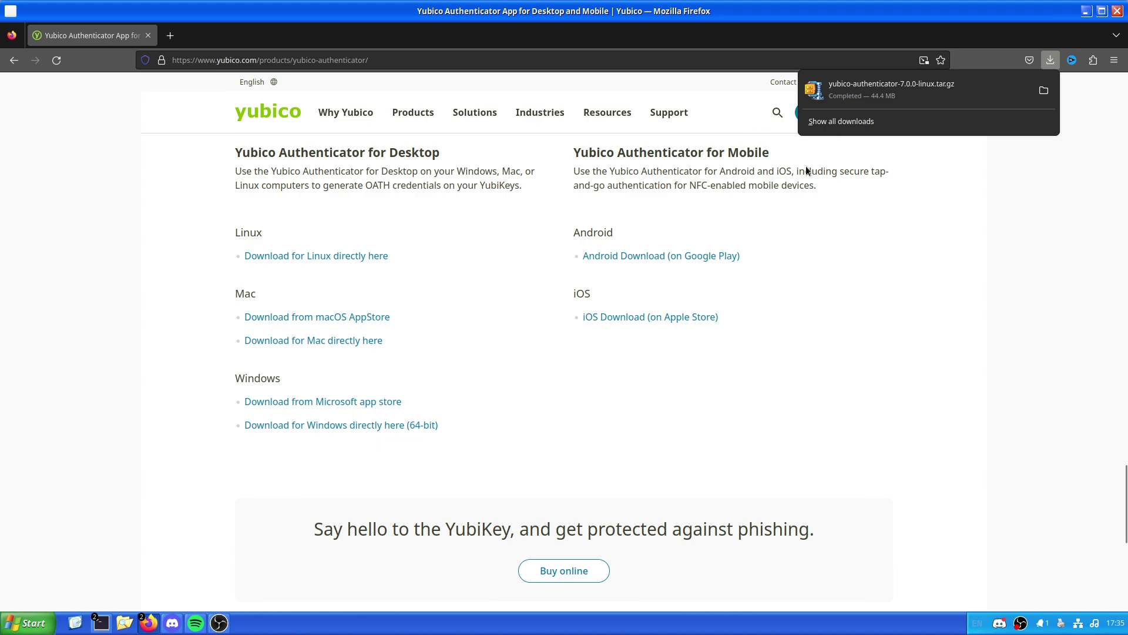
Open the Downloads folder and view the yubico-authenticator-7.0.0-linux.tar.gz contents in Archive Manager.
{"action": "left_click", "coordinate": [1044, 91]}
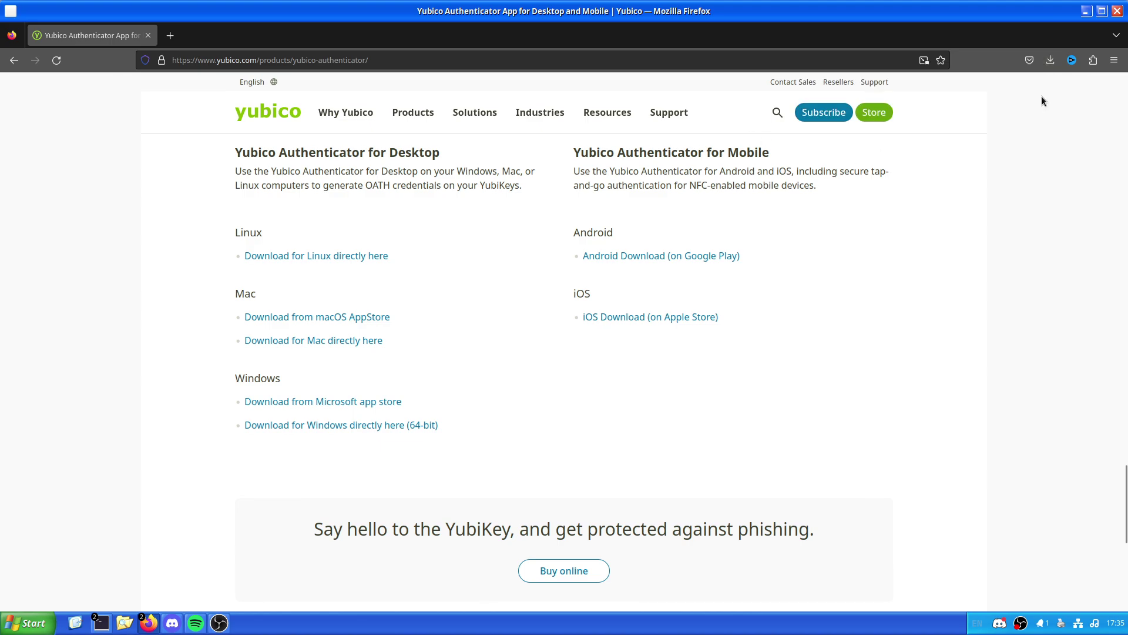
{"action": "double_click", "coordinate": [237, 114]}
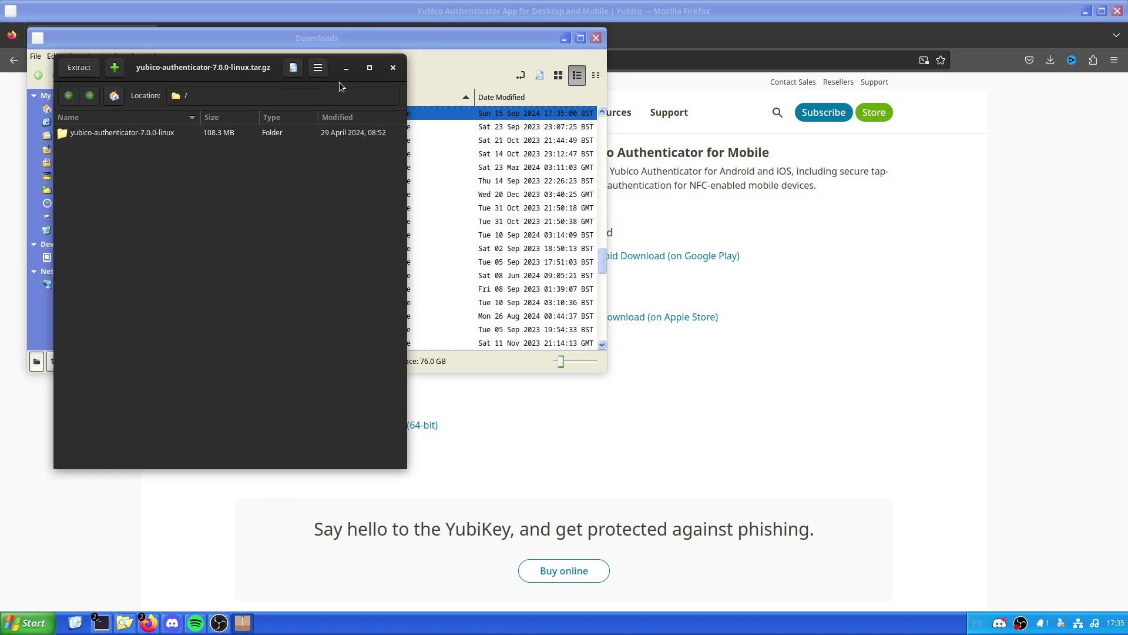
{"action": "left_click", "coordinate": [393, 67]}
Copy the archive, minimize all windows, and paste it onto the desktop.
{"action": "right_click", "coordinate": [280, 94]}
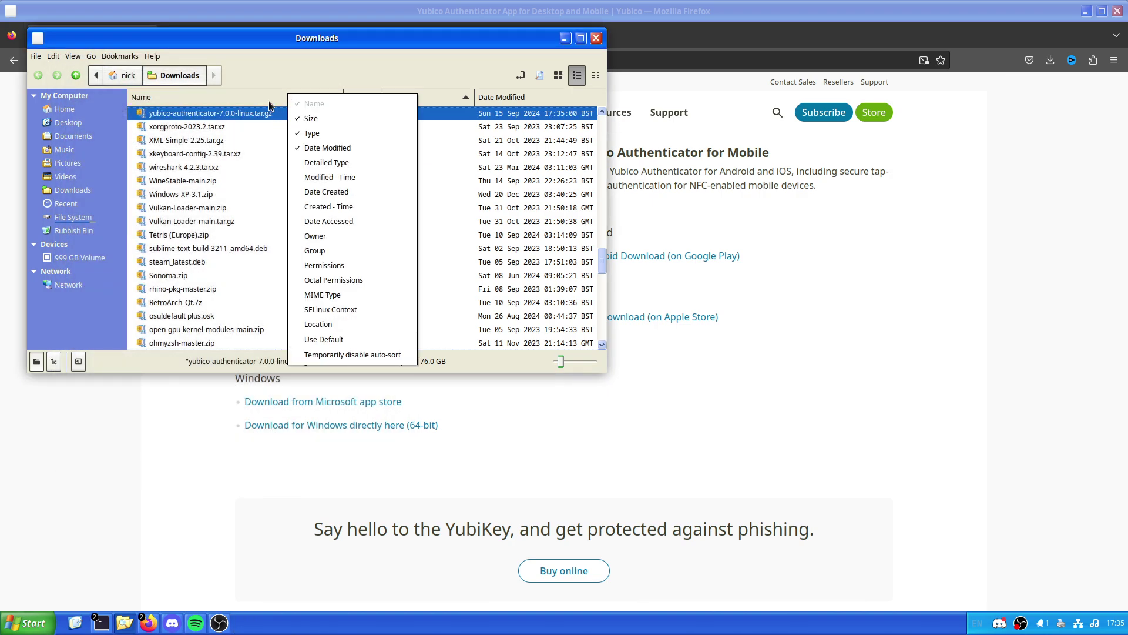
{"action": "right_click", "coordinate": [253, 114]}
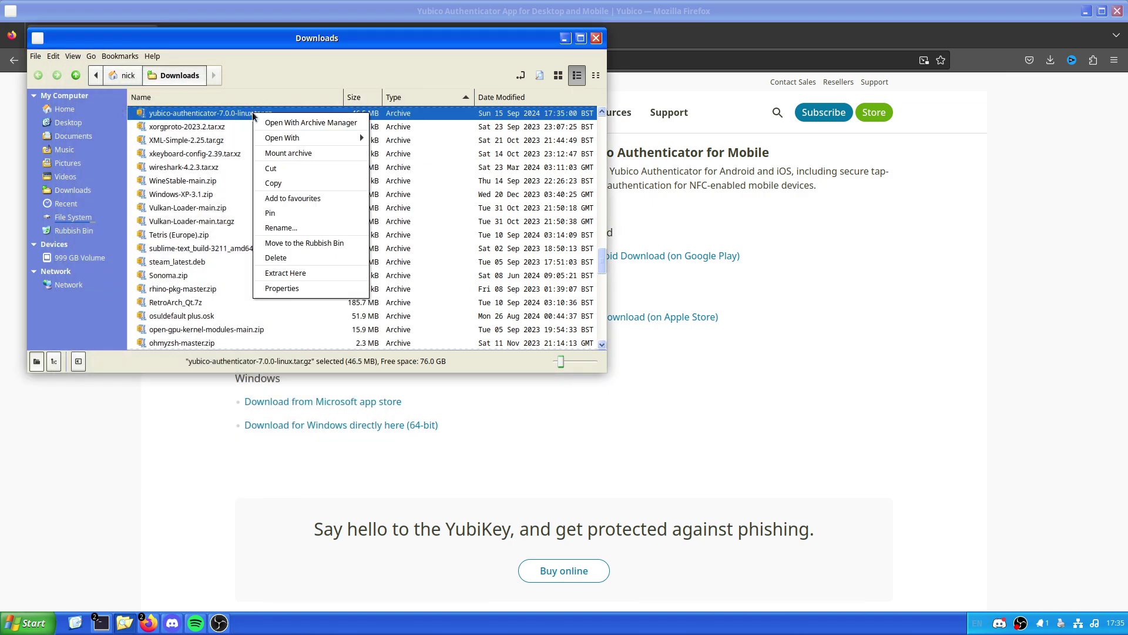
{"action": "left_click", "coordinate": [288, 183]}
{"action": "left_click", "coordinate": [563, 40]}
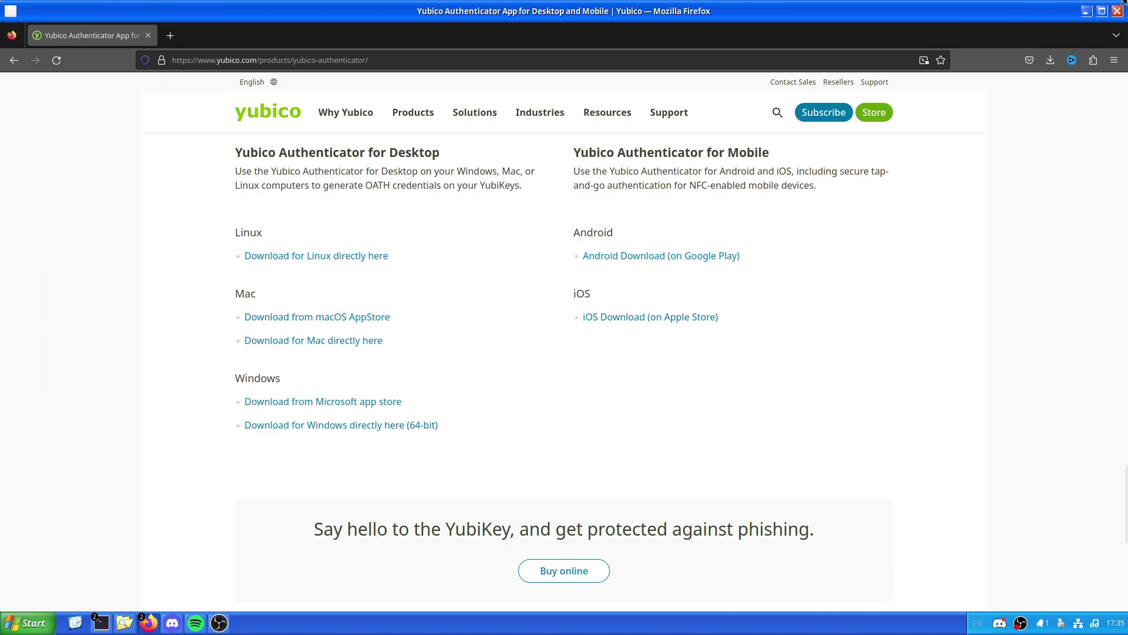
{"action": "left_click", "coordinate": [1086, 12]}
{"action": "left_click", "coordinate": [1086, 11]}
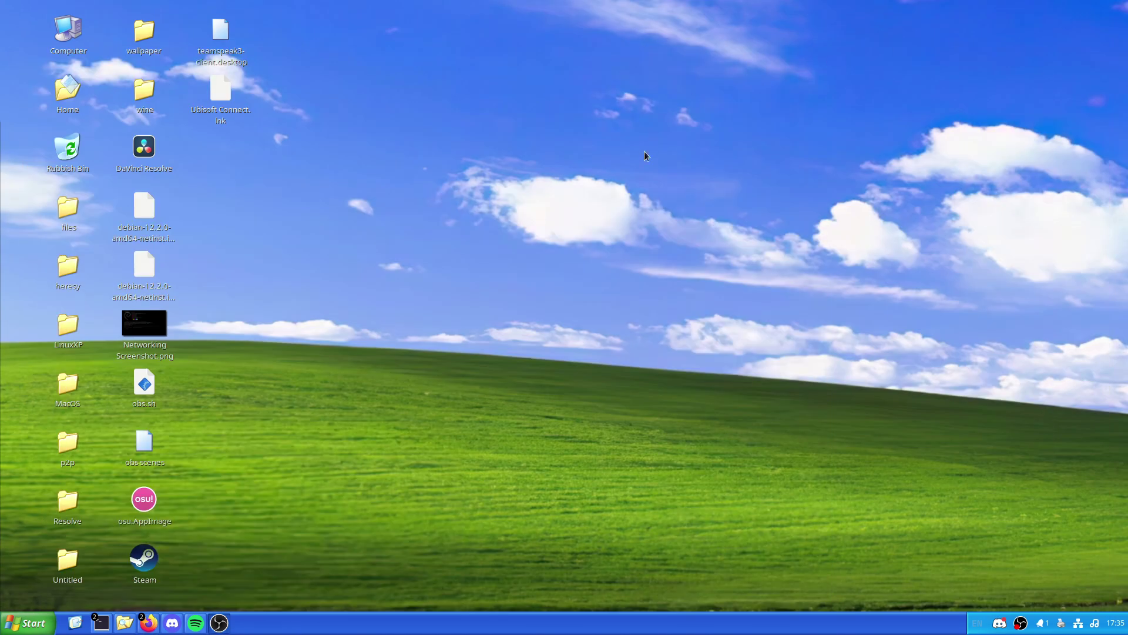
{"action": "right_click", "coordinate": [638, 156]}
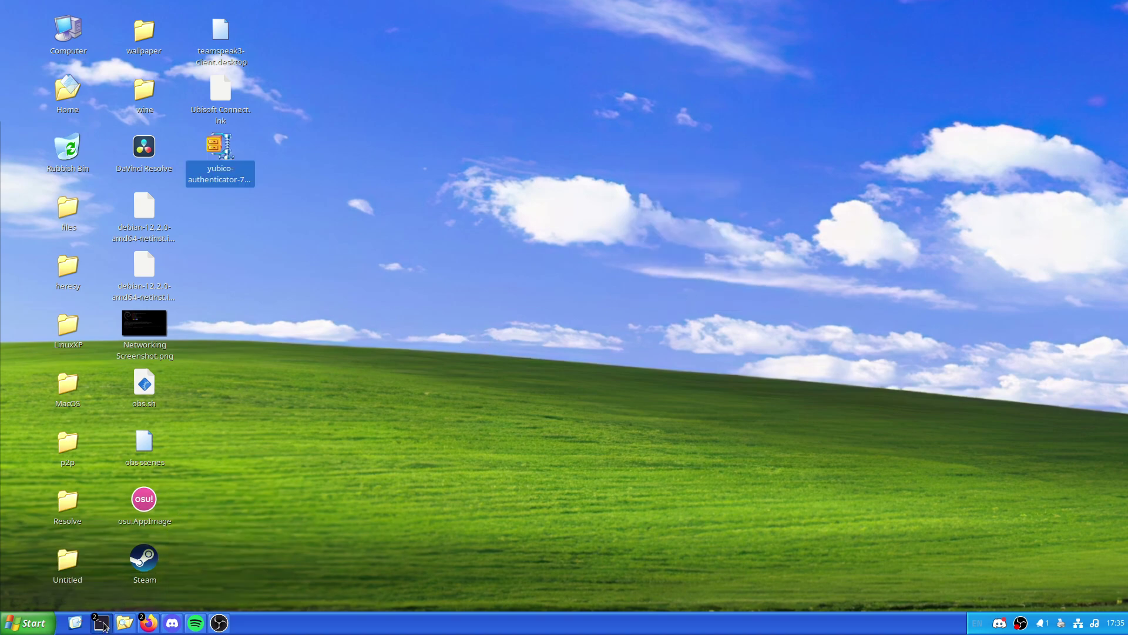
Restore the terminal, move it to the right, and clear its old output.
{"action": "mouse_move", "coordinate": [104, 624]}
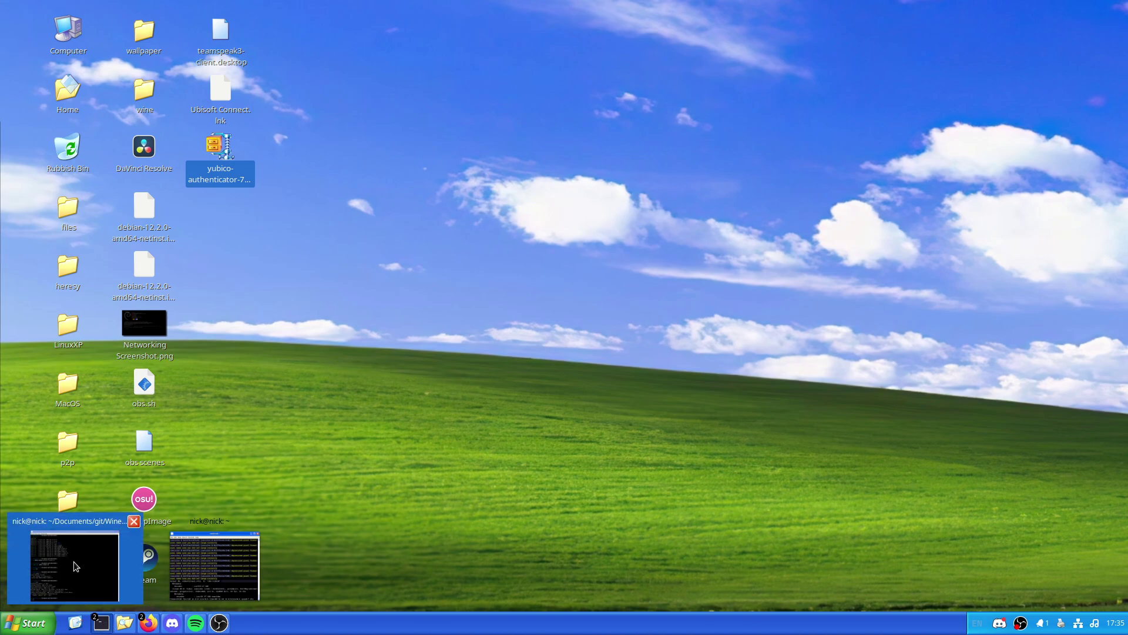
{"action": "left_click_drag", "start_coordinate": [355, 70], "coordinate": [653, 101]}
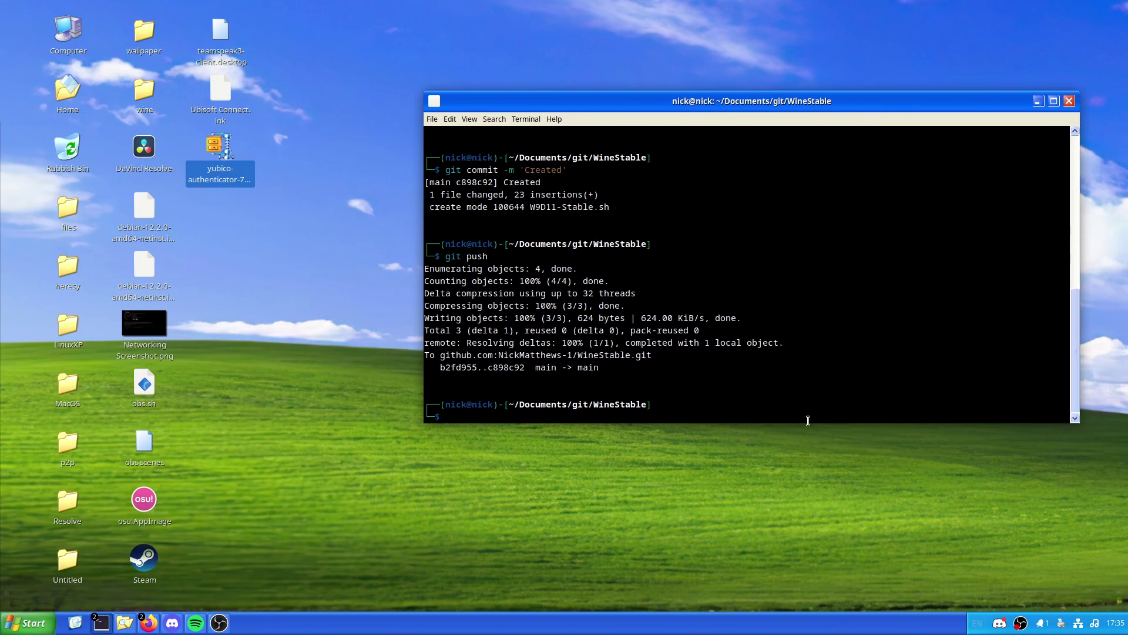
{"action": "type", "text": "clear"}
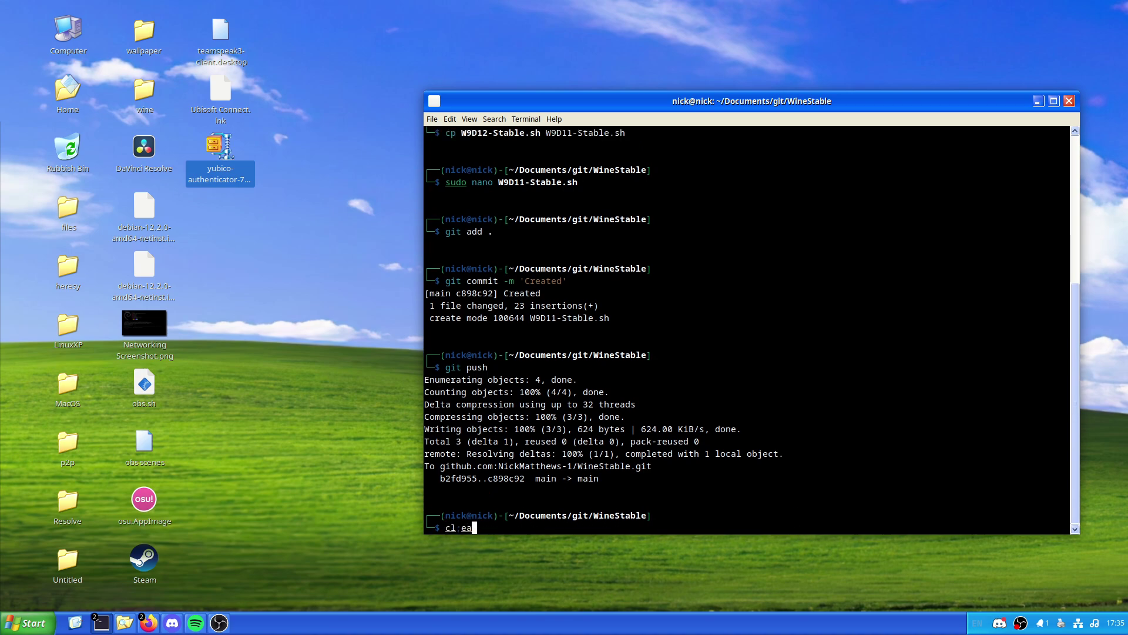
{"action": "key", "text": "Return"}
Run neofetch and highlight the 8999M memory usage figure.
{"action": "type", "text": "neofetch"}
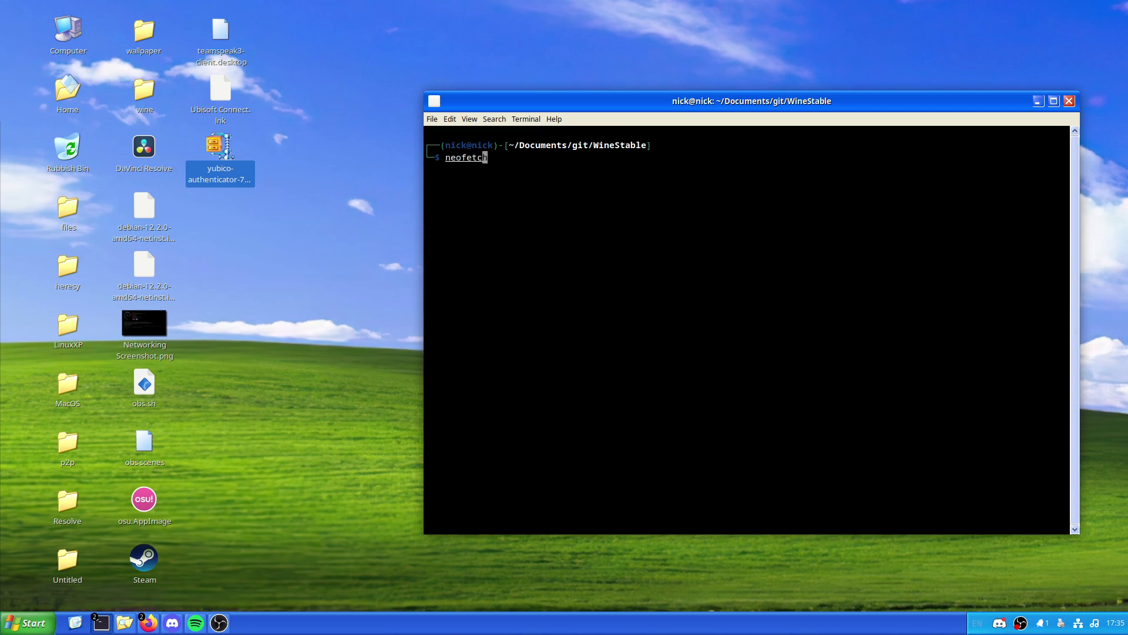
{"action": "key", "text": "Return"}
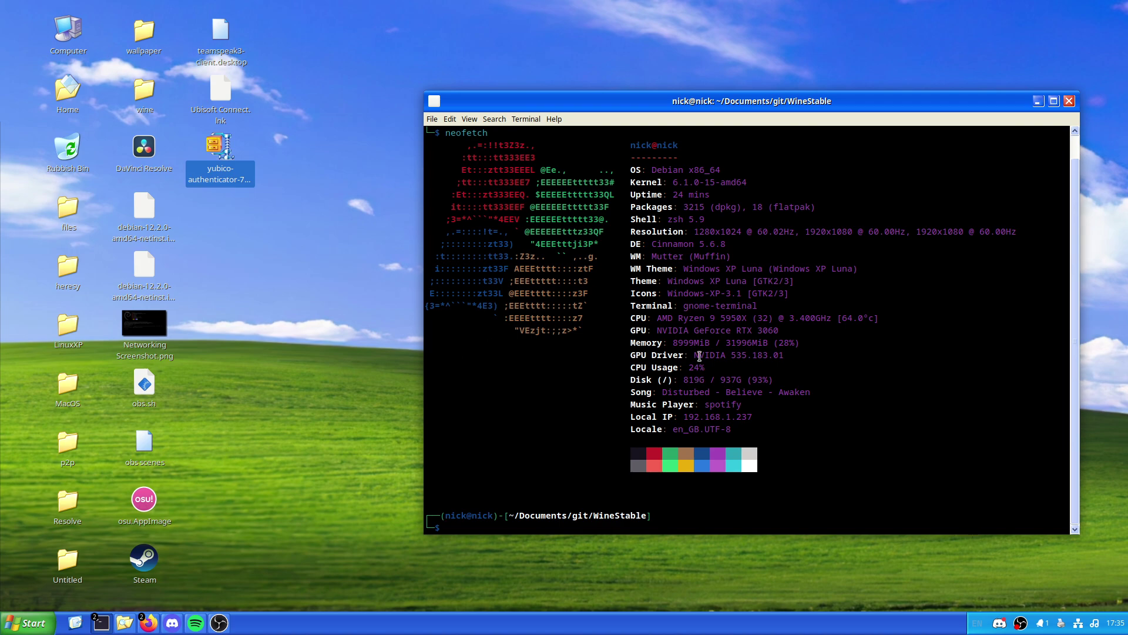
{"action": "left_click_drag", "start_coordinate": [699, 342], "coordinate": [671, 343]}
Open the yubico-authenticator archive from the desktop in Archive Manager.
{"action": "left_click", "coordinate": [286, 296]}
{"action": "left_click", "coordinate": [222, 153]}
{"action": "double_click", "coordinate": [222, 154]}
{"action": "left_click", "coordinate": [1038, 101]}
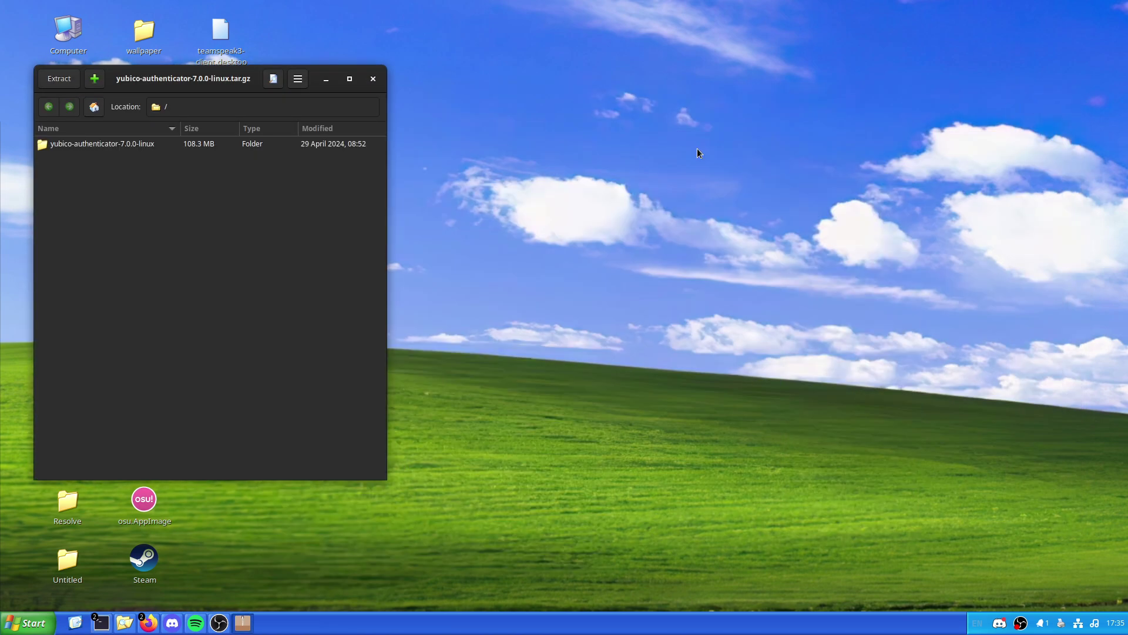
Extract the yubico-authenticator-7.0.0-linux folder onto the desktop, close Archive Manager, and open the folder.
{"action": "left_click", "coordinate": [152, 143]}
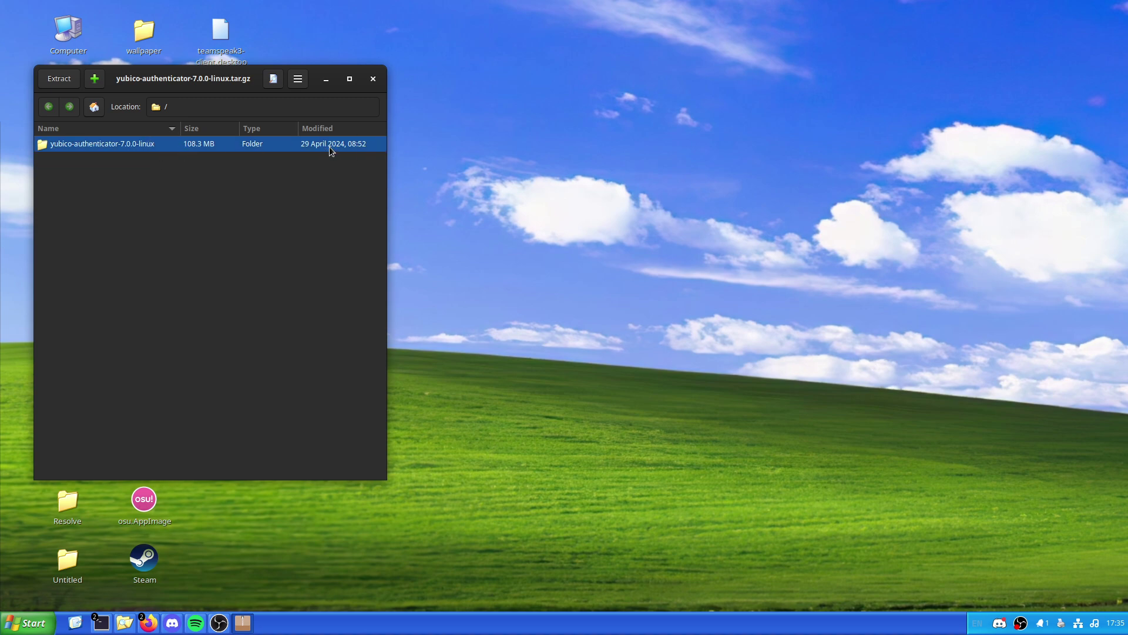
{"action": "left_click_drag", "start_coordinate": [331, 151], "coordinate": [863, 208]}
{"action": "left_click", "coordinate": [372, 79]}
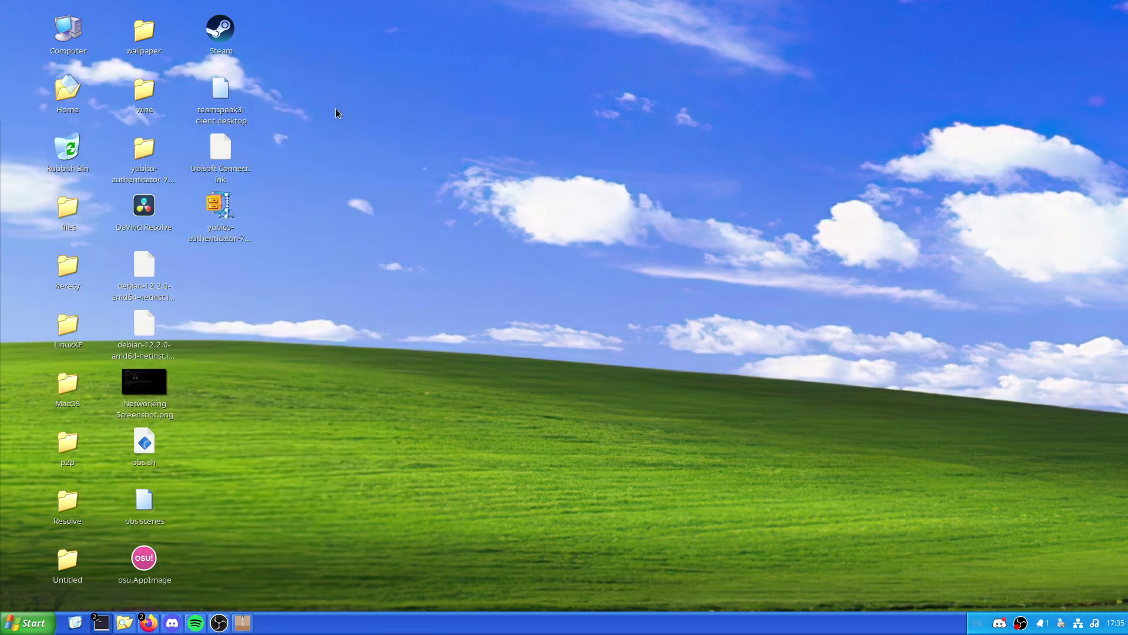
{"action": "double_click", "coordinate": [144, 154]}
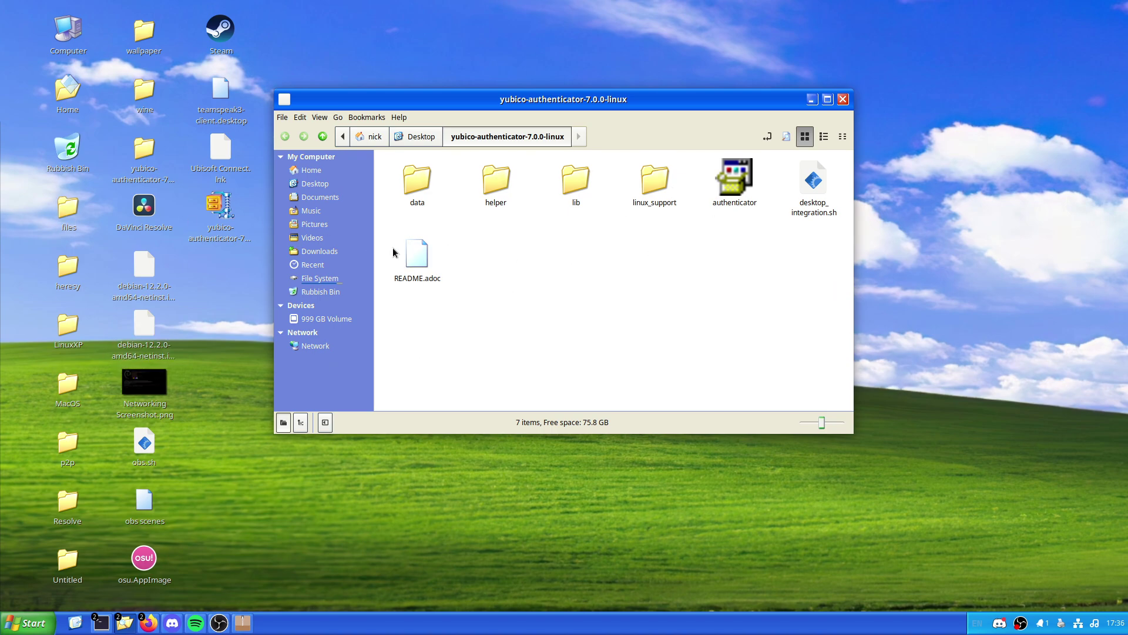
{"action": "left_click", "coordinate": [410, 260]}
{"action": "double_click", "coordinate": [410, 260]}
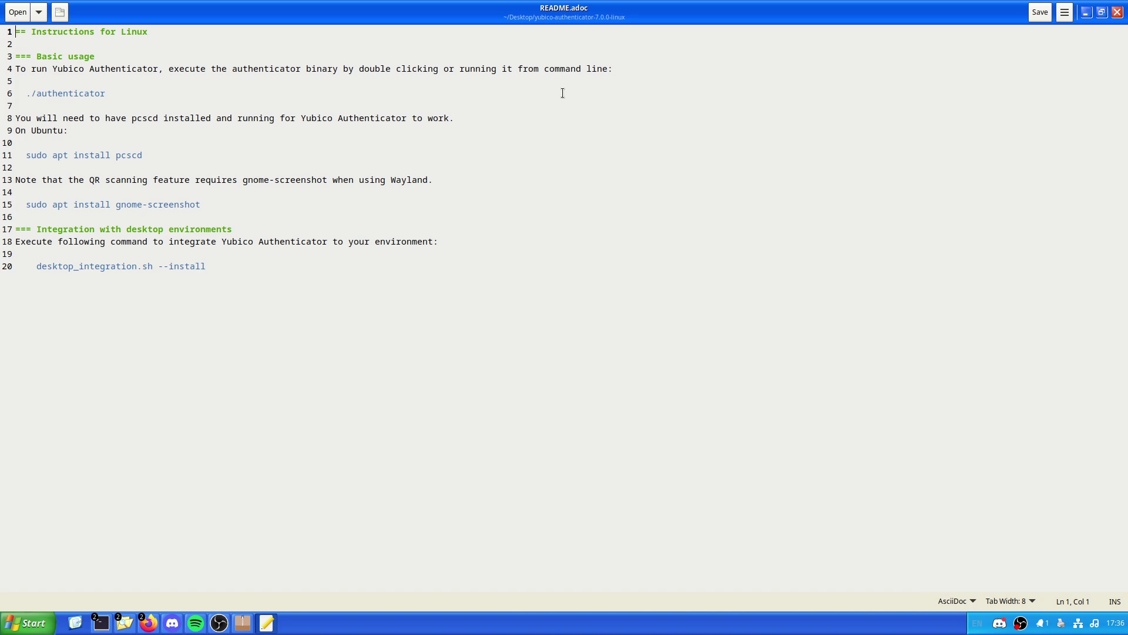
Close the README editor and open a terminal in the extracted folder.
{"action": "key", "text": "ctrl+q"}
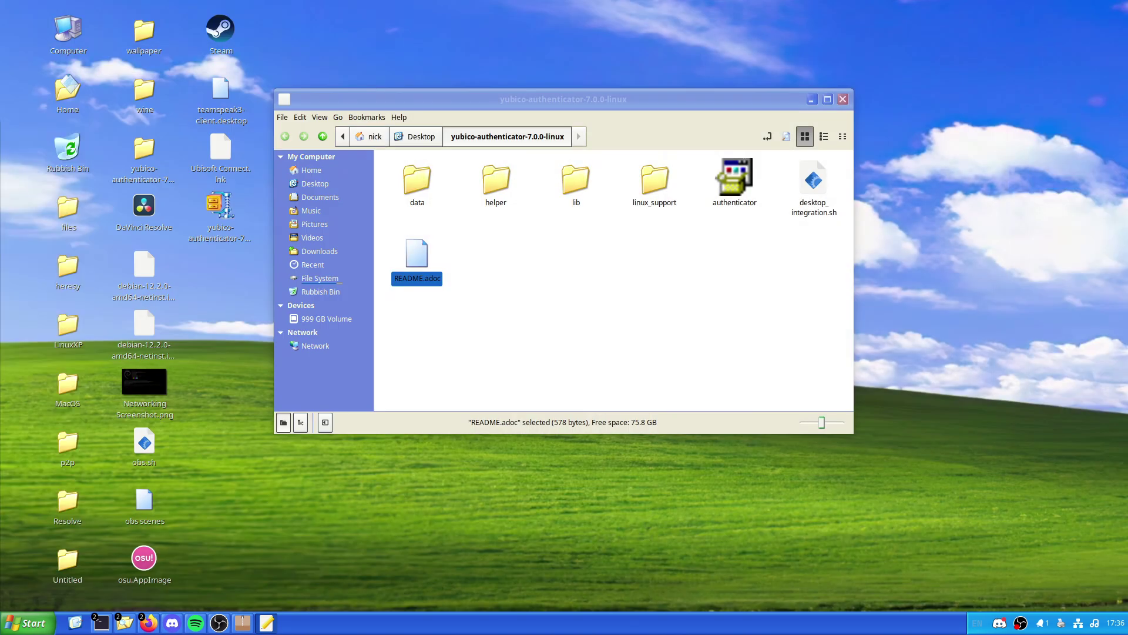
{"action": "right_click", "coordinate": [526, 285]}
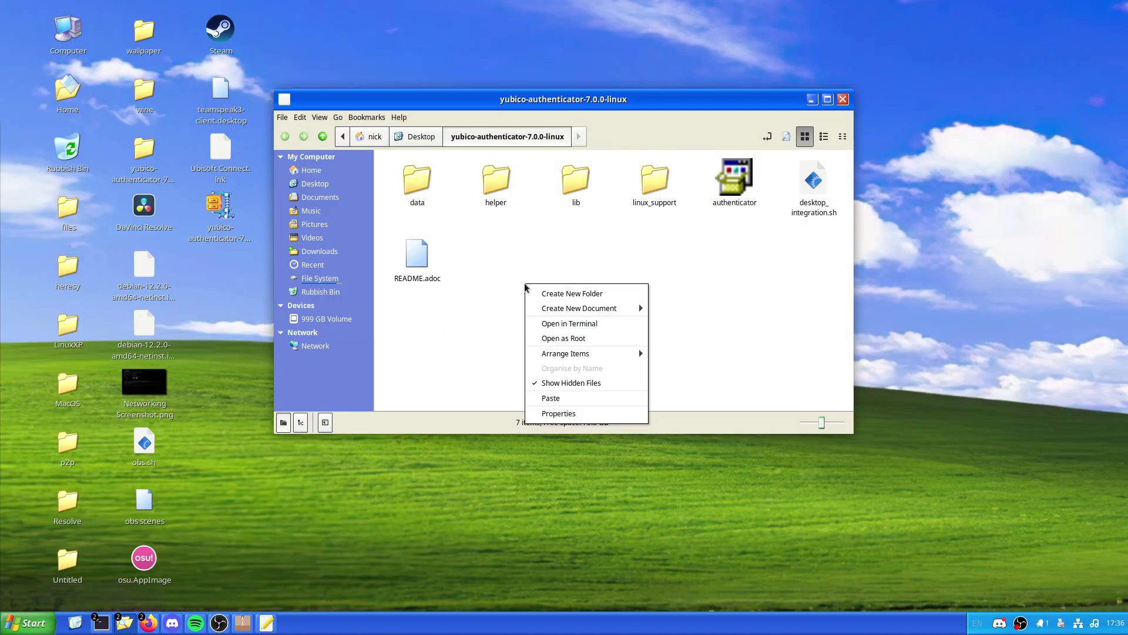
{"action": "mouse_move", "coordinate": [572, 301]}
{"action": "left_click", "coordinate": [573, 324]}
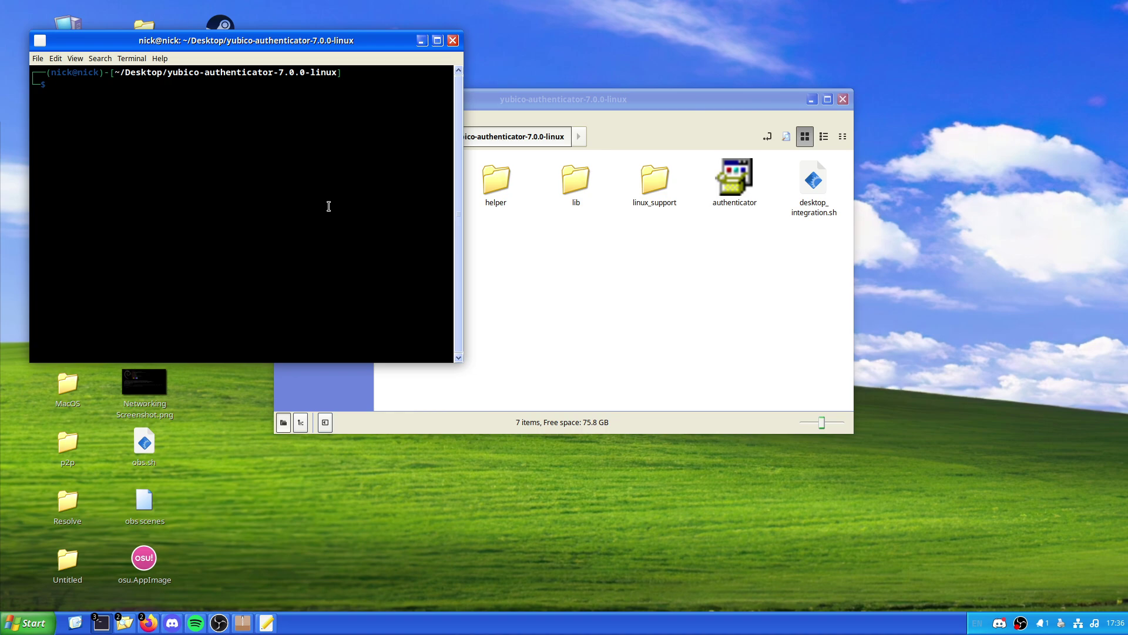
Install pcscd with sudo apt install, entering the admin password and confirming with y.
{"action": "type", "text": "sudo apt install p"}
{"action": "type", "text": "cscf"}
{"action": "key", "text": "Return"}
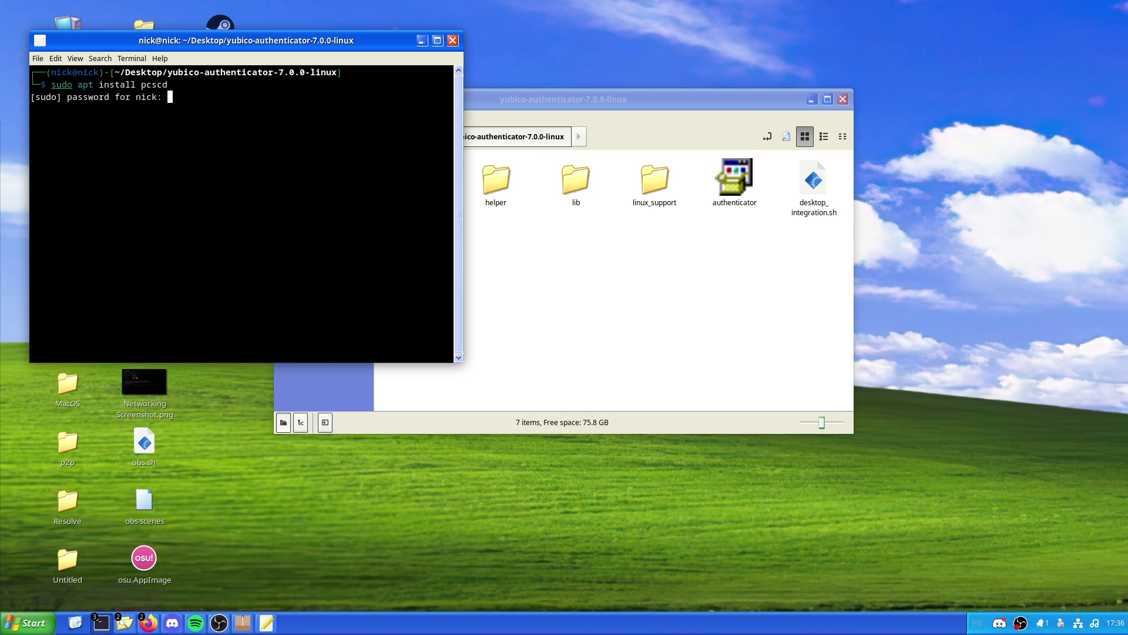
{"action": "key", "text": "Return"}
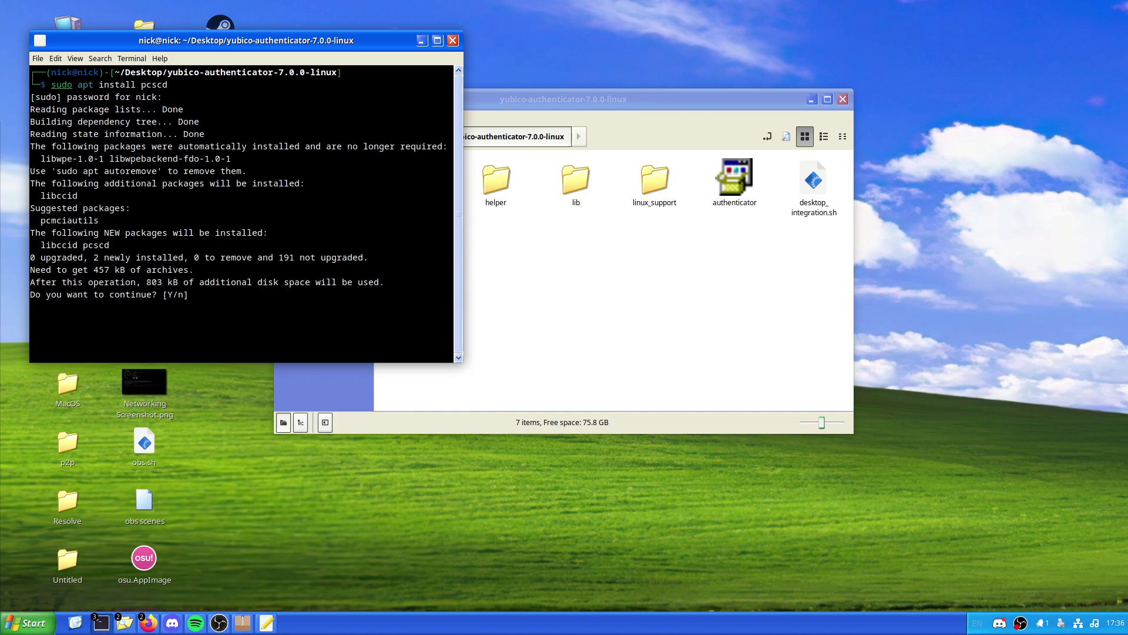
{"action": "type", "text": "y"}
{"action": "key", "text": "Return"}
Maximize the terminal, enlarge its text, and list the folder's files with ls.
{"action": "left_click", "coordinate": [437, 41]}
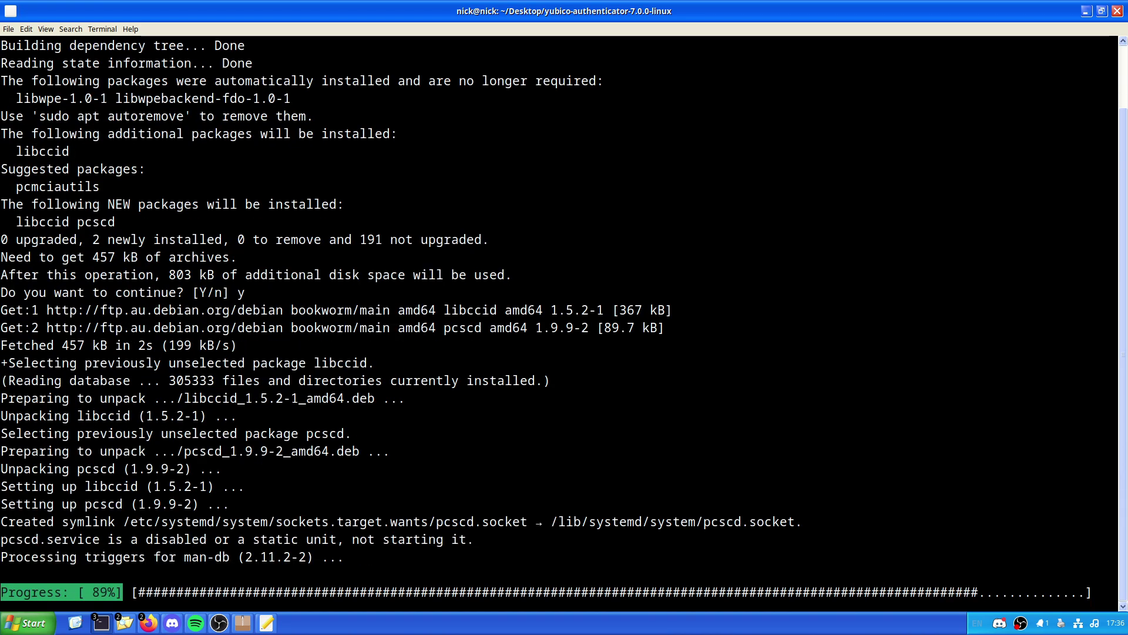
{"action": "key", "text": "ctrl+plus"}
{"action": "key", "text": "ctrl+plus"}
{"action": "key", "text": "ctrl+plus"}
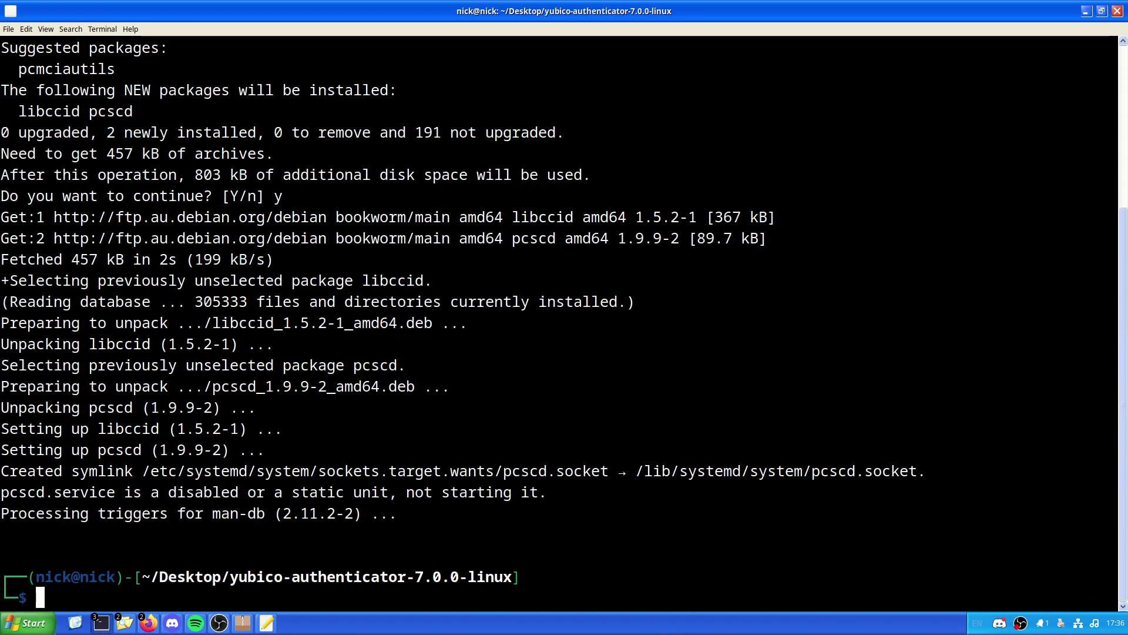
{"action": "type", "text": "ls"}
{"action": "key", "text": "Return"}
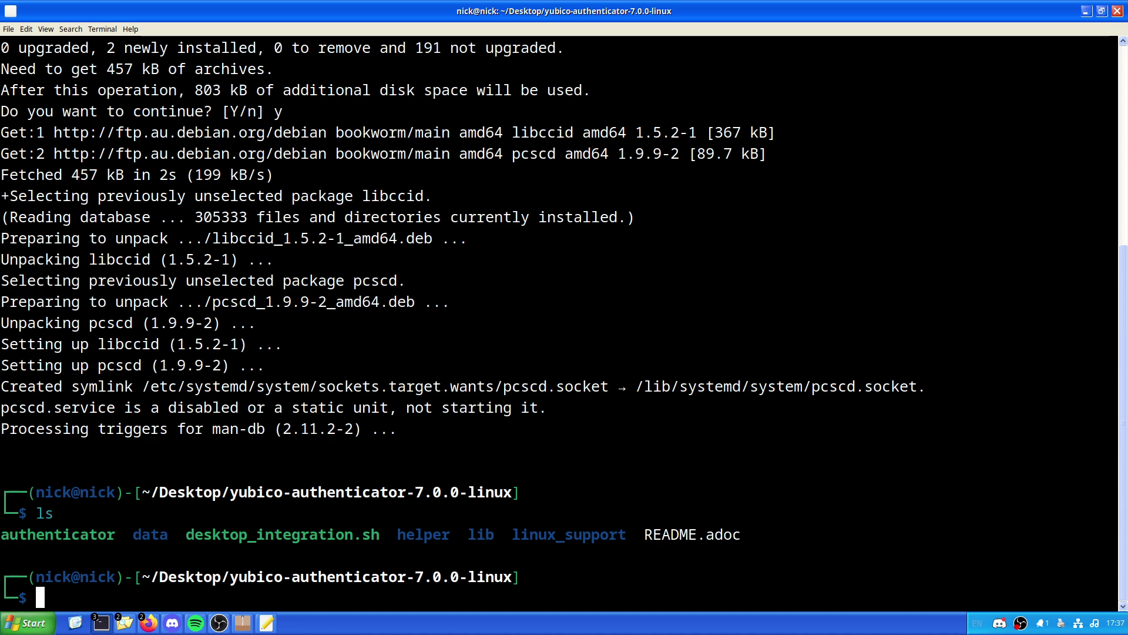
Launch Yubico Authenticator with sudo ./authenticator.
{"action": "type", "text": "s"}
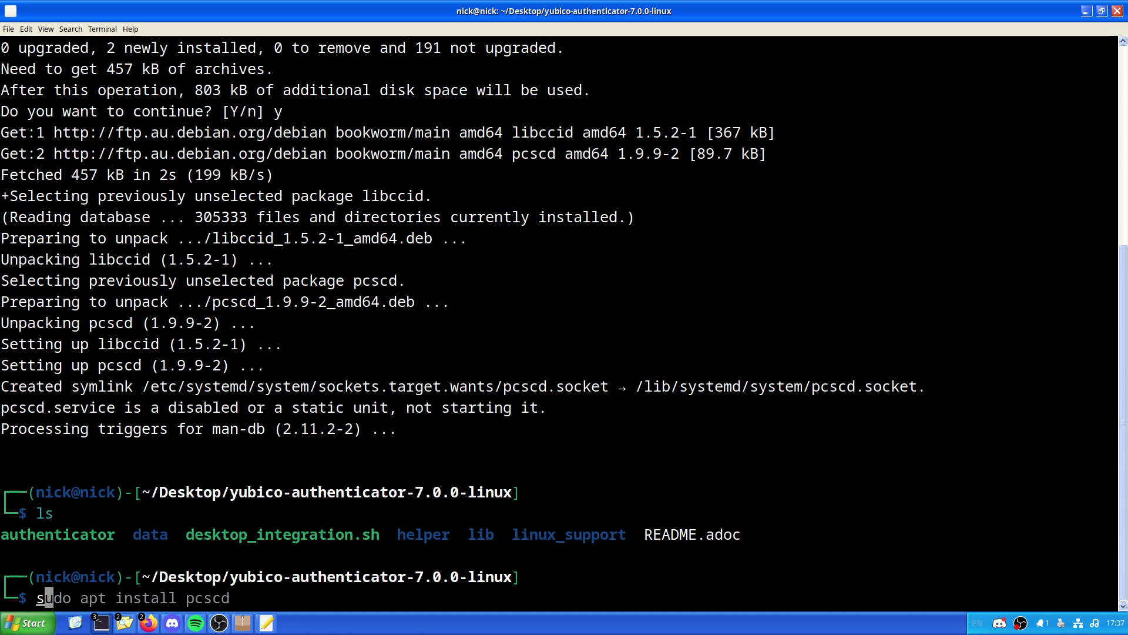
{"action": "type", "text": "udo ..."}
{"action": "key", "text": "BackSpace"}
{"action": "key", "text": "BackSpace"}
{"action": "key", "text": "BackSpace"}
{"action": "type", "text": "./authenticator"}
{"action": "key", "text": "Return"}
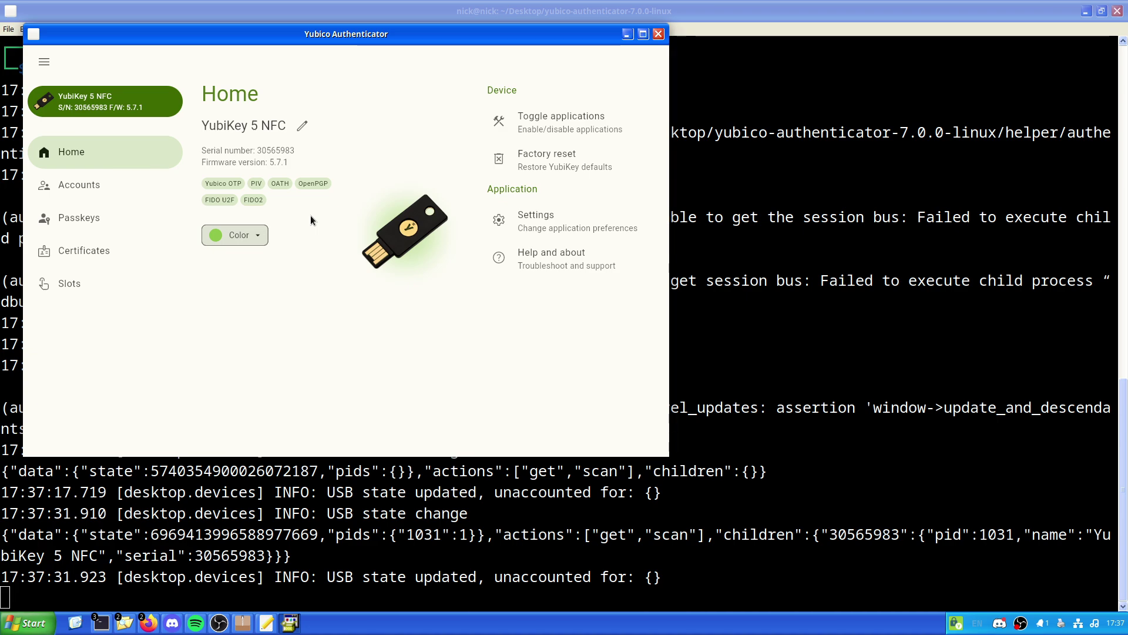
Pick purple as the key colour, then tick YubiHSM Auth under USB and NFC and save.
{"action": "left_click", "coordinate": [240, 233]}
{"action": "left_click", "coordinate": [339, 267]}
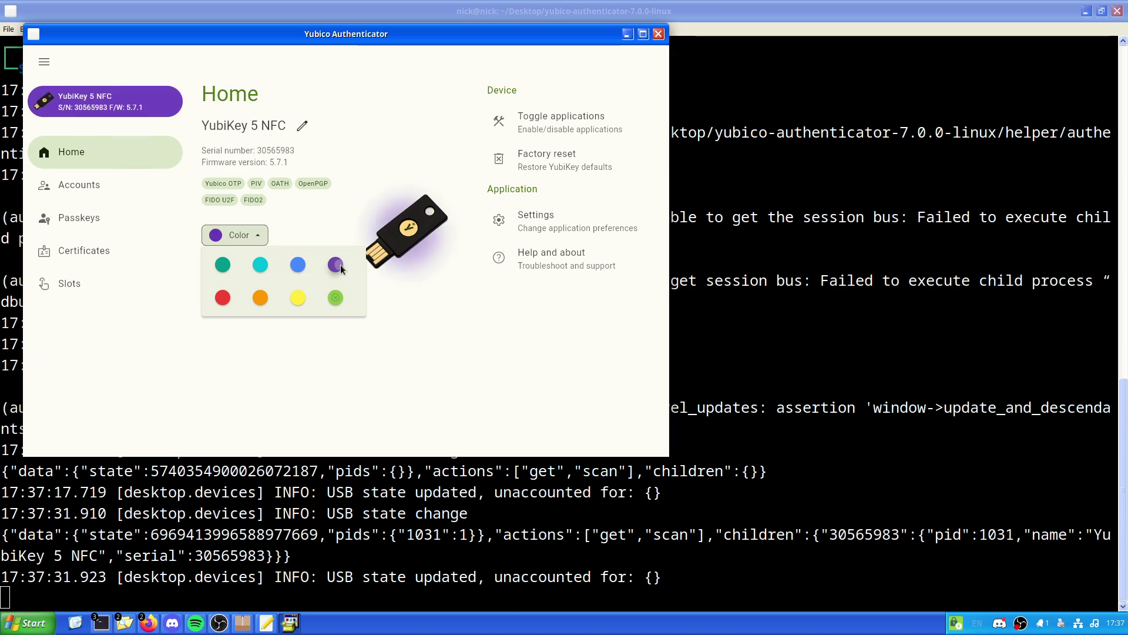
{"action": "left_click", "coordinate": [557, 134]}
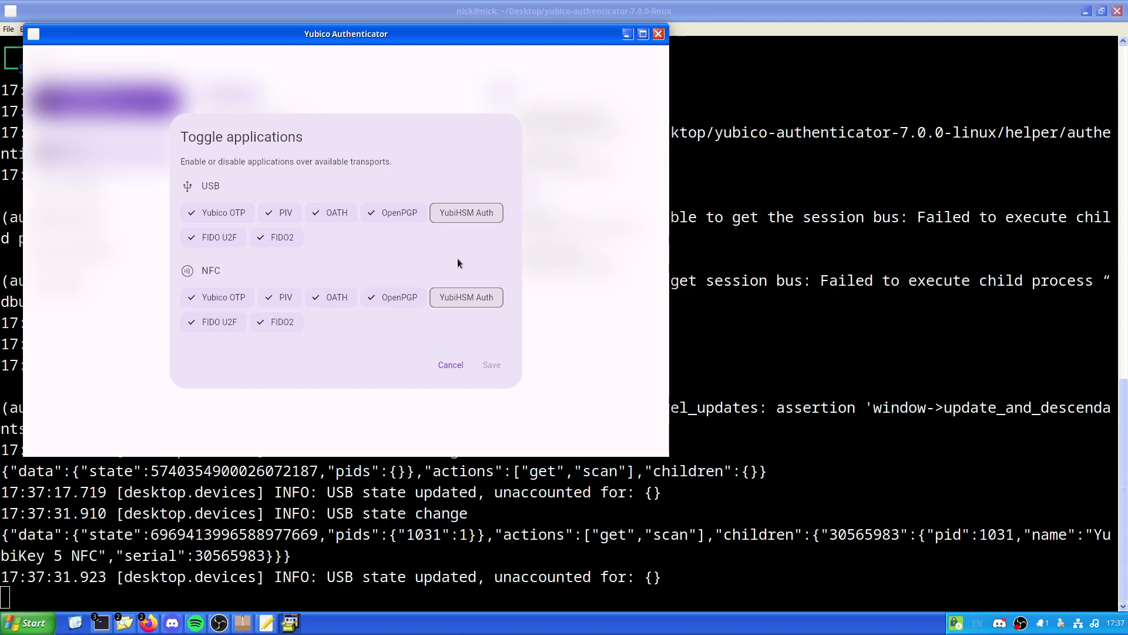
{"action": "left_click", "coordinate": [462, 214]}
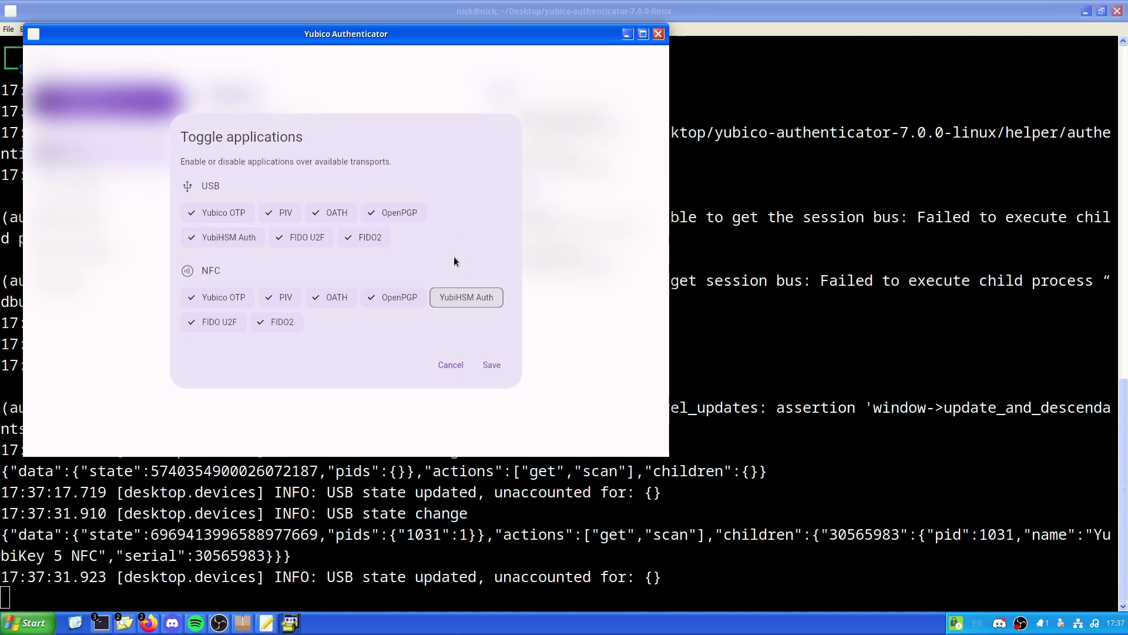
{"action": "left_click", "coordinate": [461, 293]}
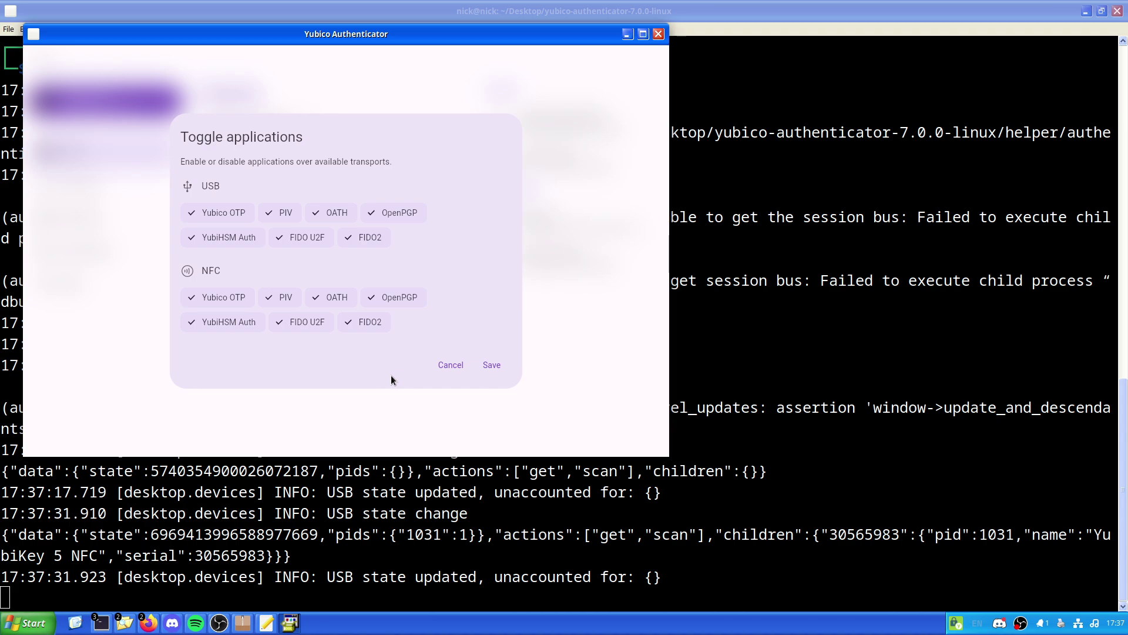
{"action": "left_click", "coordinate": [489, 365]}
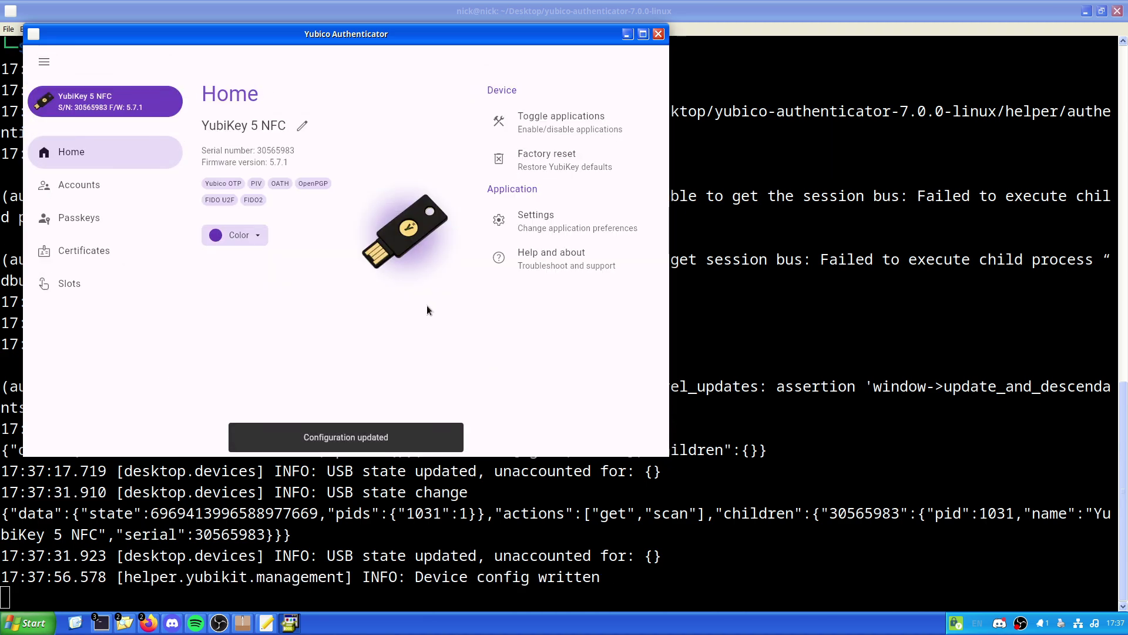
Switch Yubico Authenticator's theme to dark mode in the settings.
{"action": "left_click", "coordinate": [542, 223]}
{"action": "left_click", "coordinate": [241, 263]}
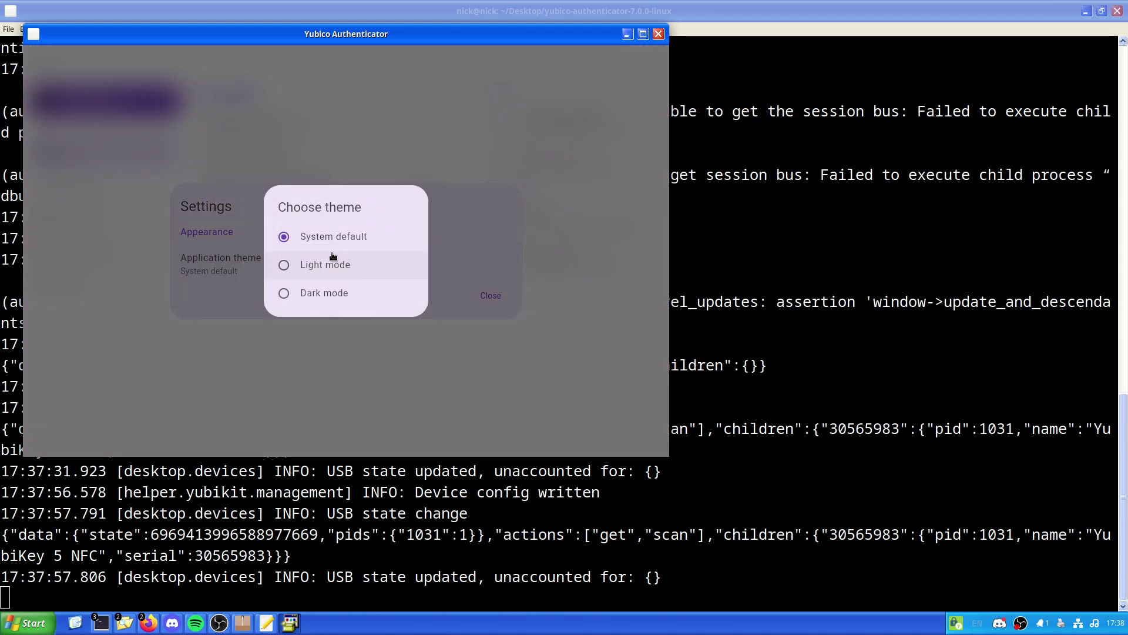
{"action": "left_click", "coordinate": [326, 289]}
{"action": "left_click", "coordinate": [491, 296]}
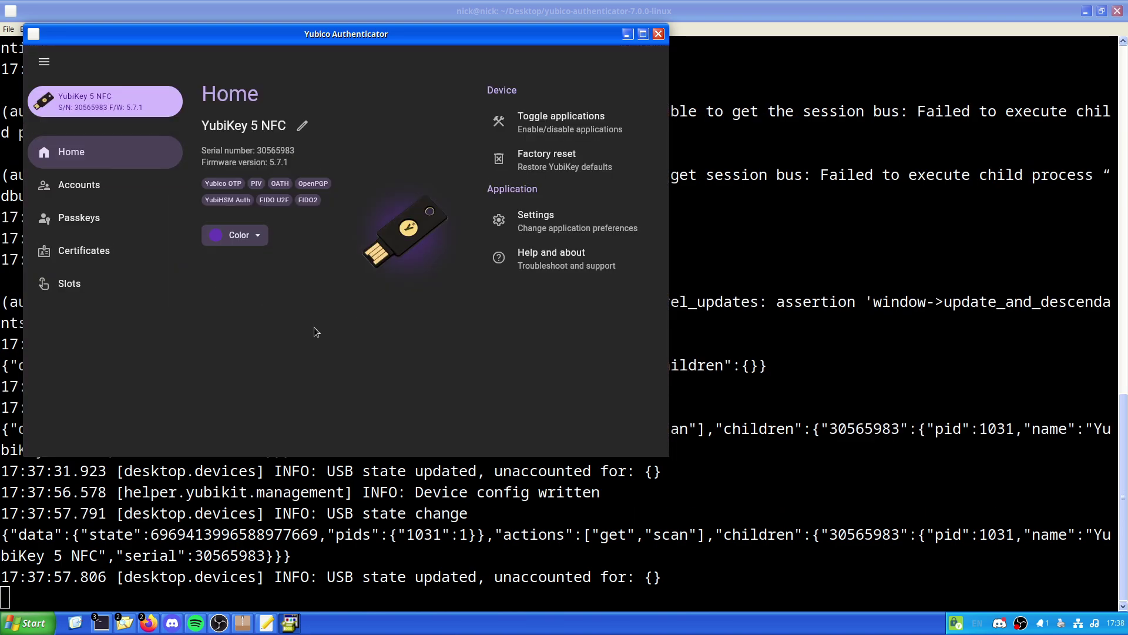
Browse the Certificates and Slots pages, then close the authenticator window.
{"action": "left_click", "coordinate": [83, 254]}
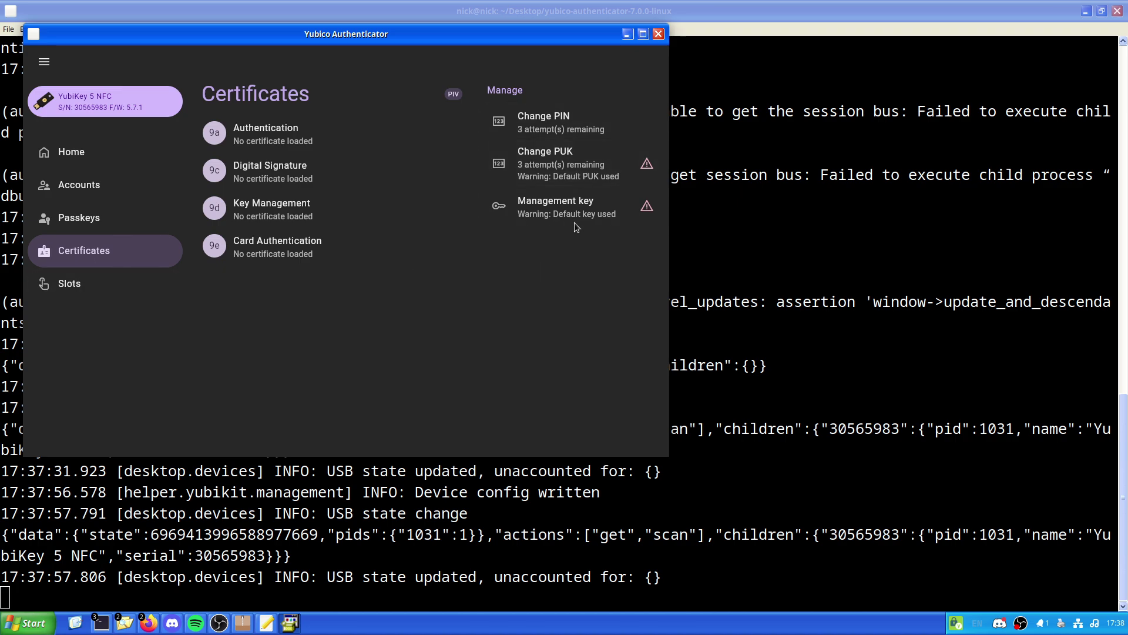
{"action": "left_click", "coordinate": [128, 275]}
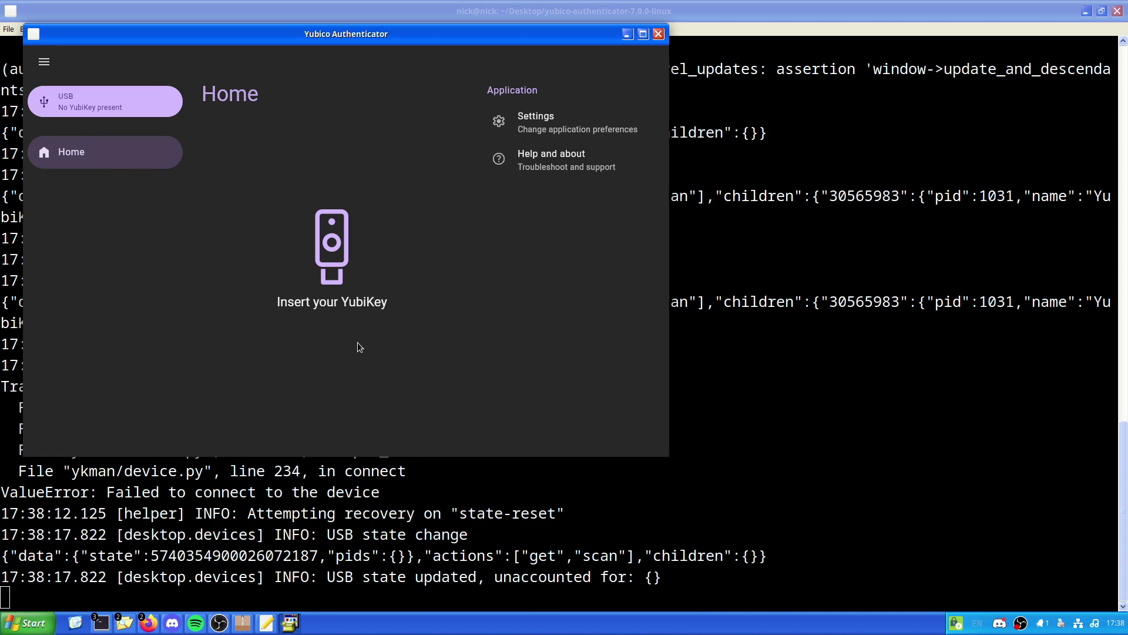
{"action": "left_click", "coordinate": [658, 34]}
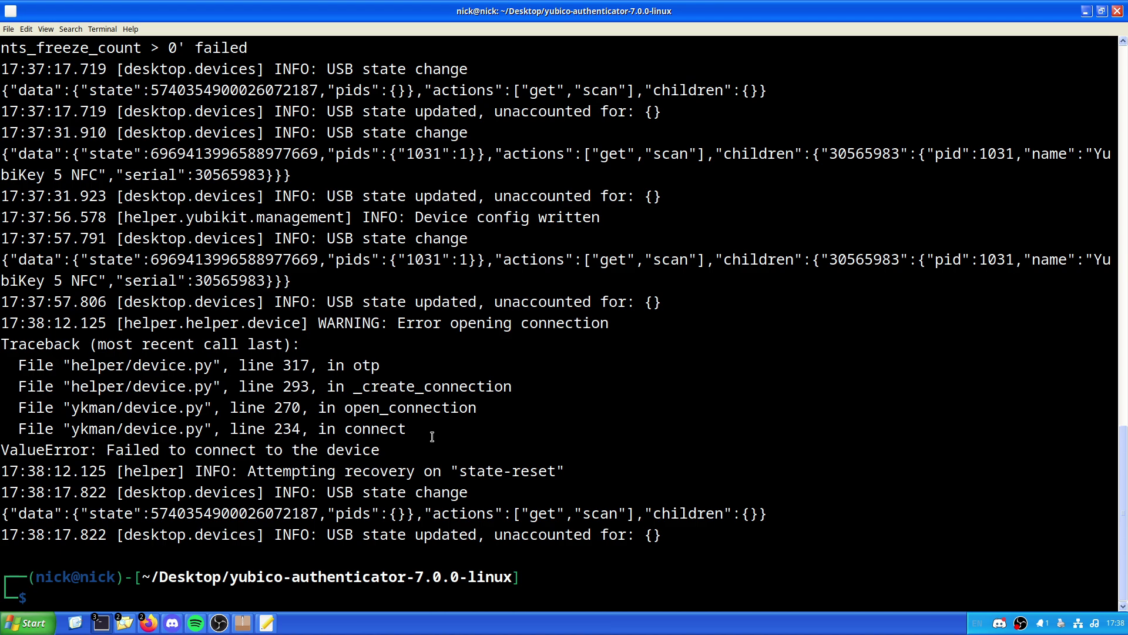
Run ./desktop_integration.sh --install to create the com.yubico.authenticator.desktop launcher.
{"action": "type", "text": "./de"}
{"action": "key", "text": "Tab"}
{"action": "type", "text": "--"}
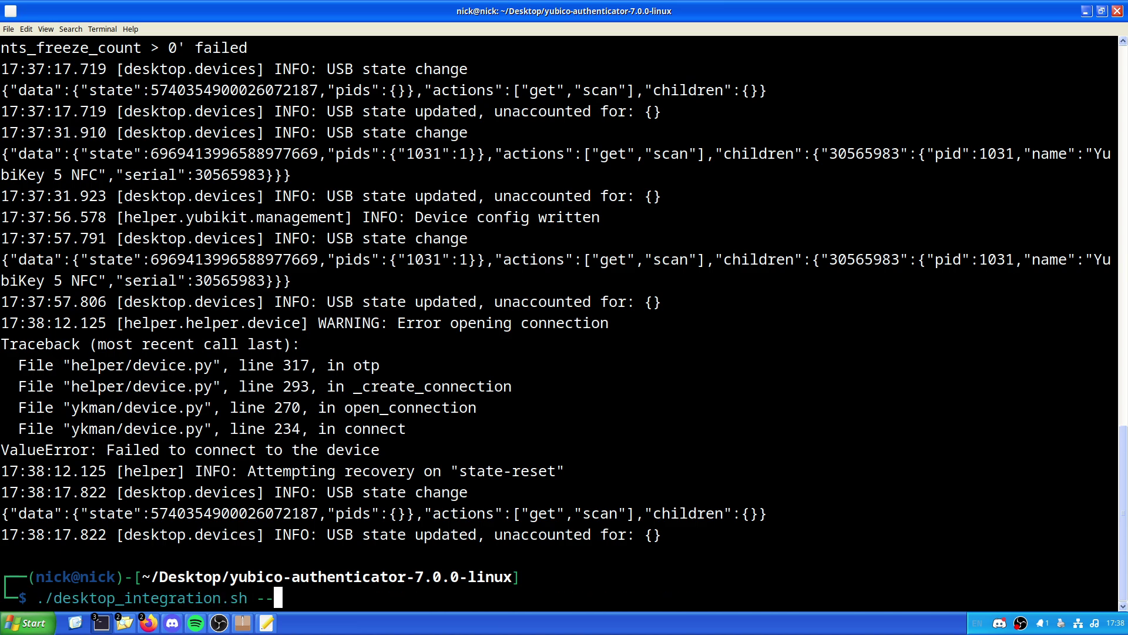
{"action": "type", "text": "install"}
{"action": "key", "text": "Return"}
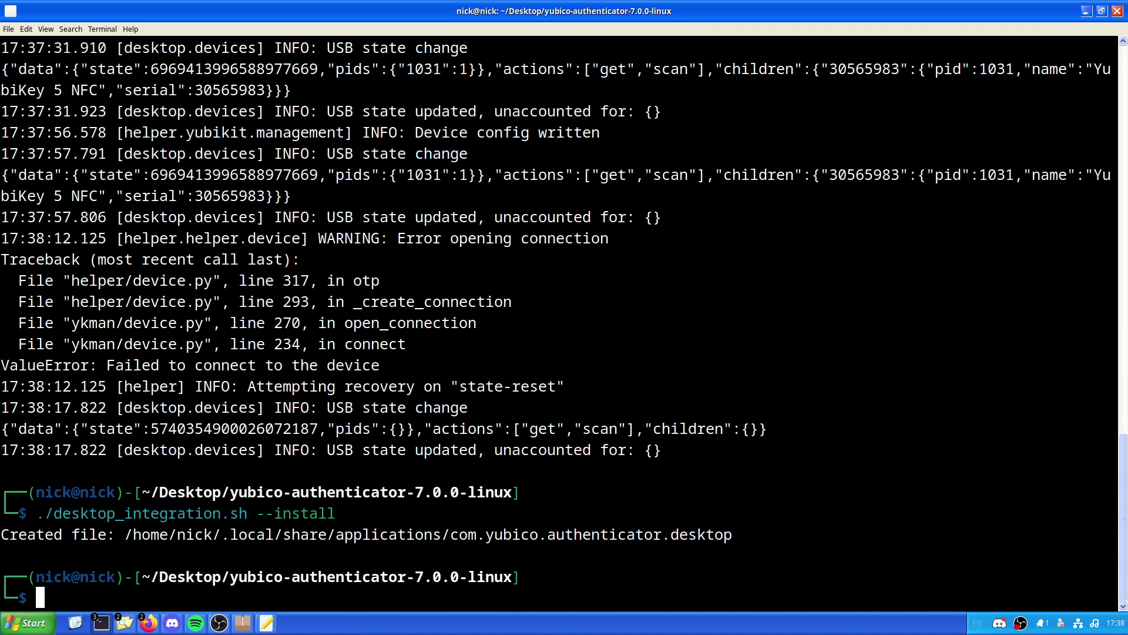
Launch Yubico Authenticator from the application search by typing 'yu'.
{"action": "key", "text": "super"}
{"action": "type", "text": "yu"}
{"action": "key", "text": "Return"}
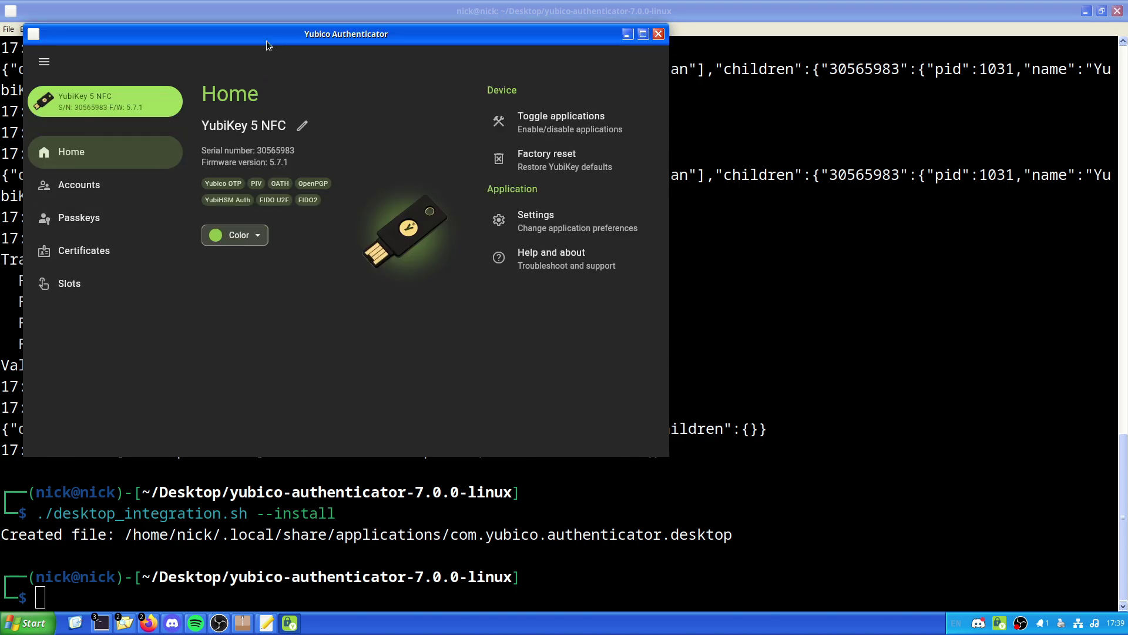
Push the Yubico Authenticator window mostly off the left edge of the screen.
{"action": "left_click_drag", "start_coordinate": [267, 40], "coordinate": [1, 184]}
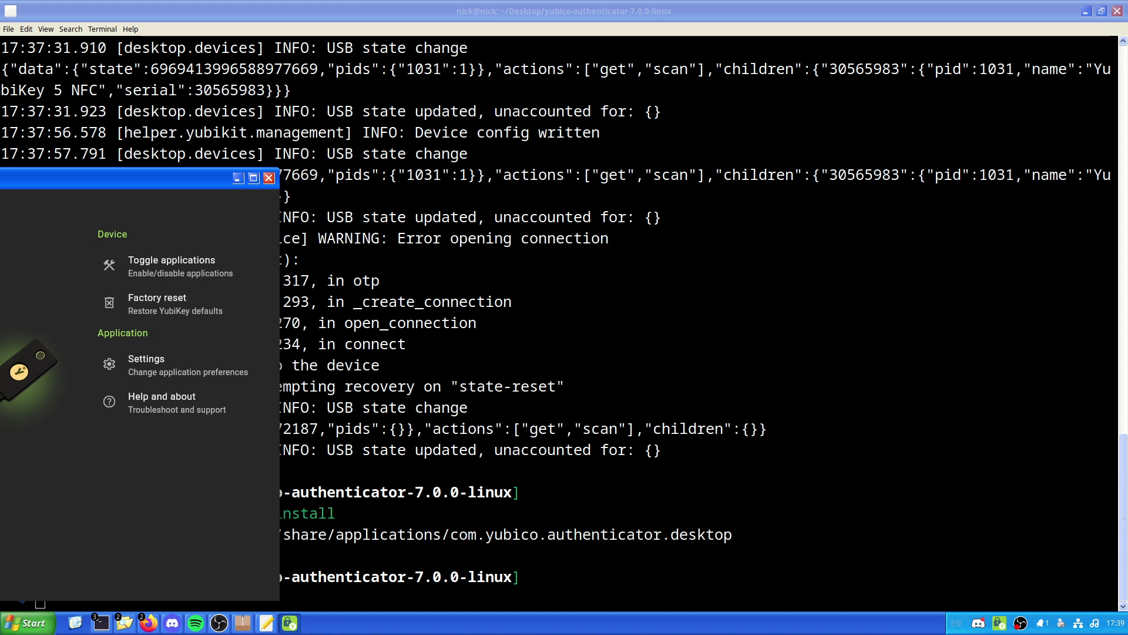
{"action": "key", "text": "alt+F4"}
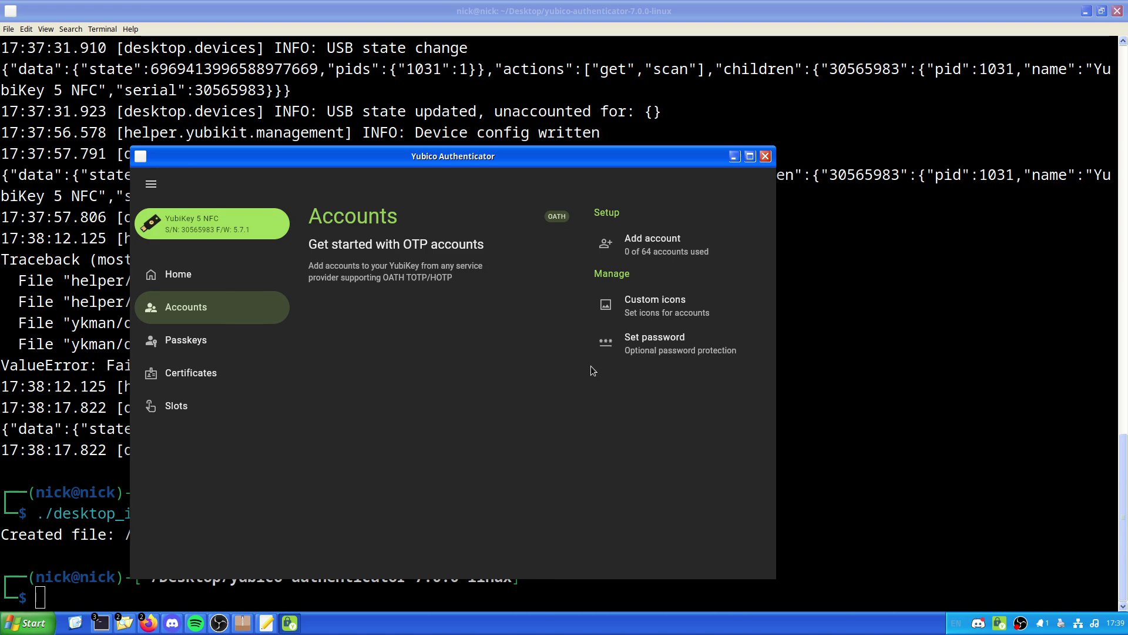
{"action": "left_click_drag", "start_coordinate": [376, 156], "coordinate": [0, 118]}
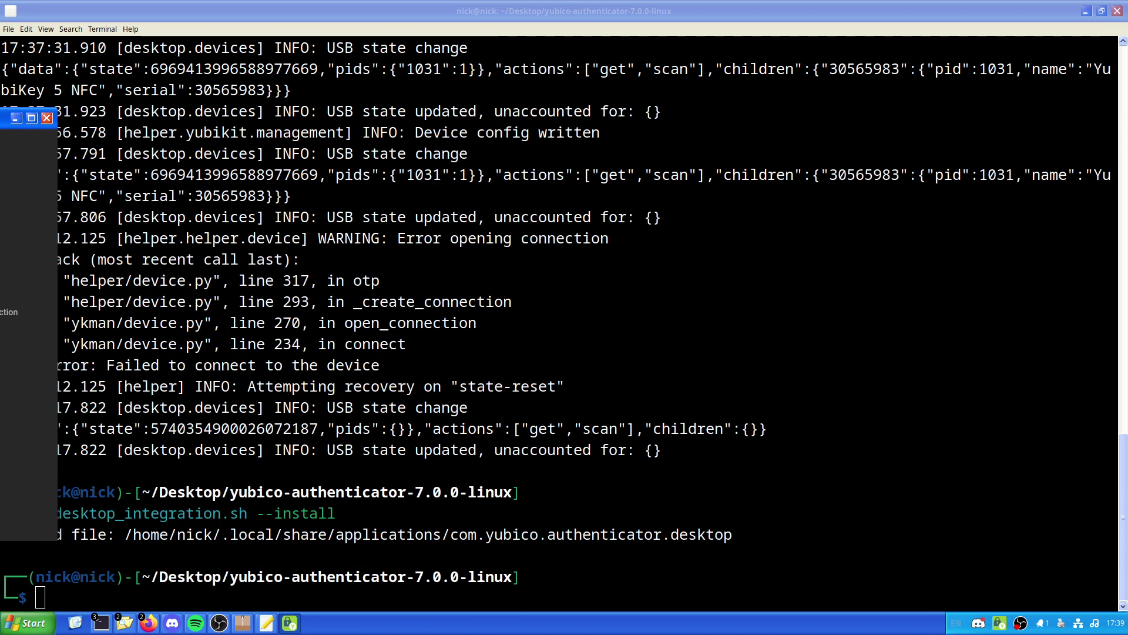
{"action": "key", "text": "alt+F4"}
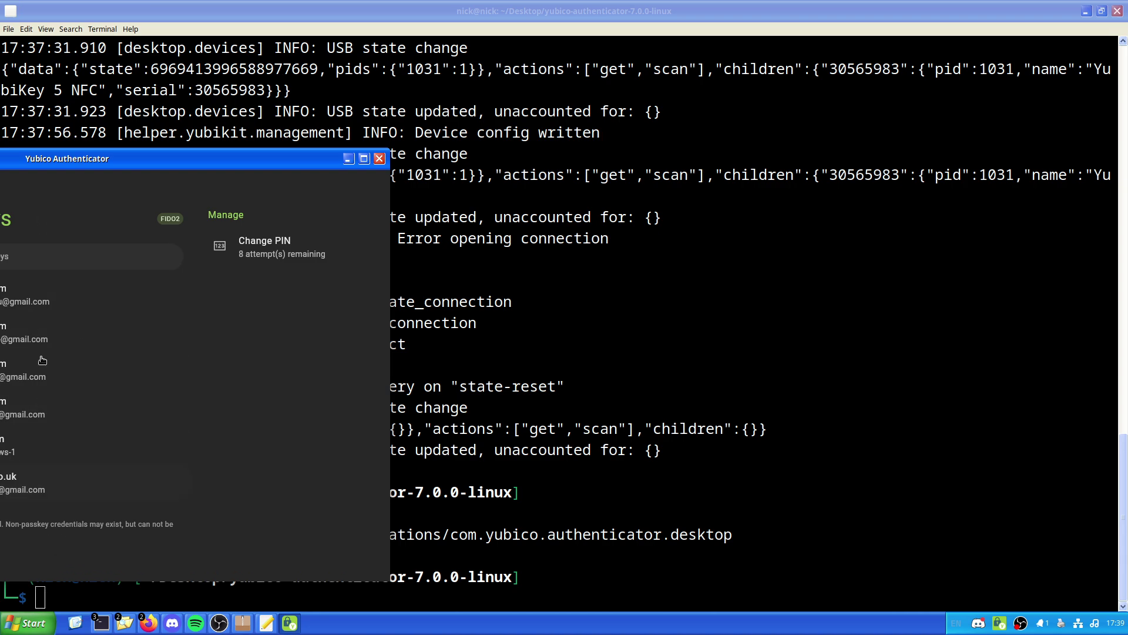
{"action": "left_click_drag", "start_coordinate": [176, 158], "coordinate": [8, 165]}
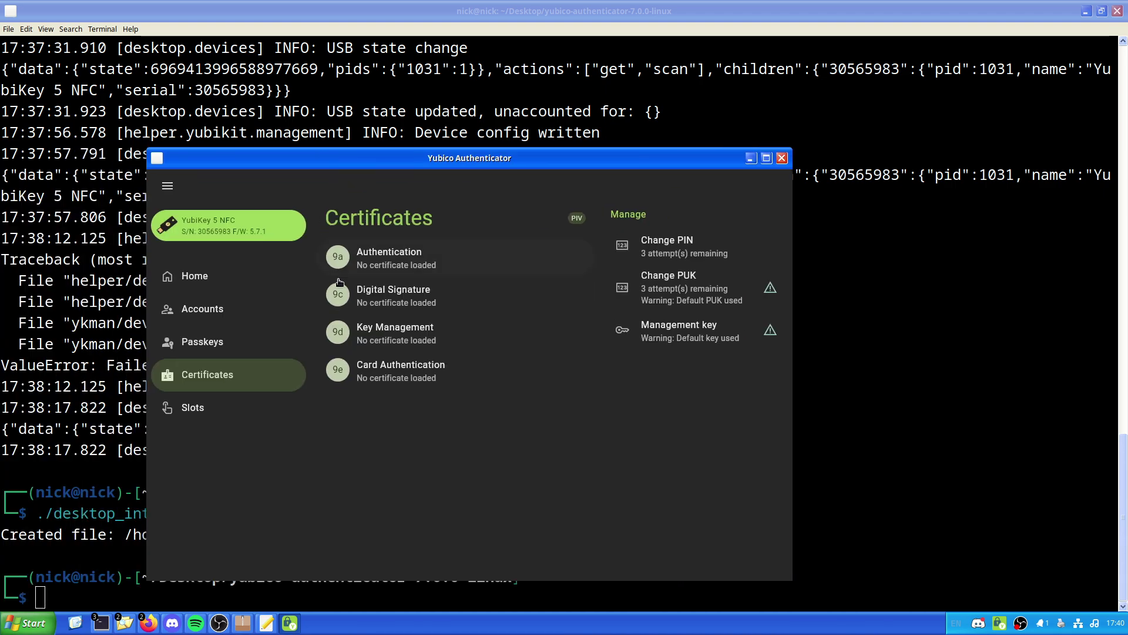
Review the PIV certificate slots 9a, 9c, 9d and 9e one by one.
{"action": "left_click", "coordinate": [388, 272]}
{"action": "left_click", "coordinate": [529, 300]}
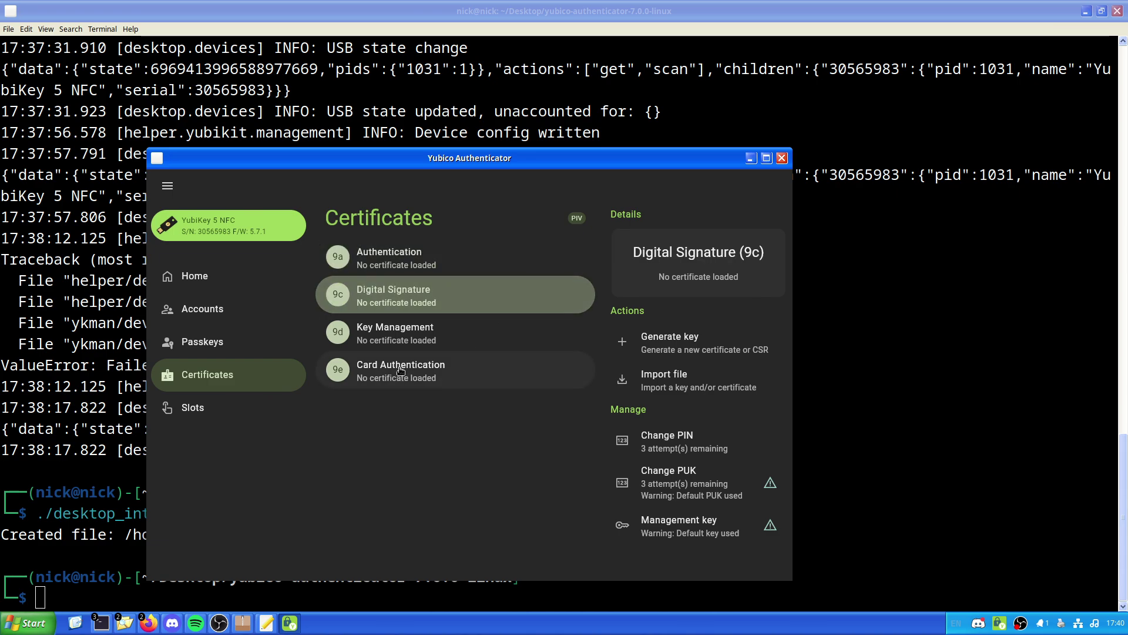
{"action": "left_click", "coordinate": [411, 344]}
{"action": "left_click", "coordinate": [407, 381]}
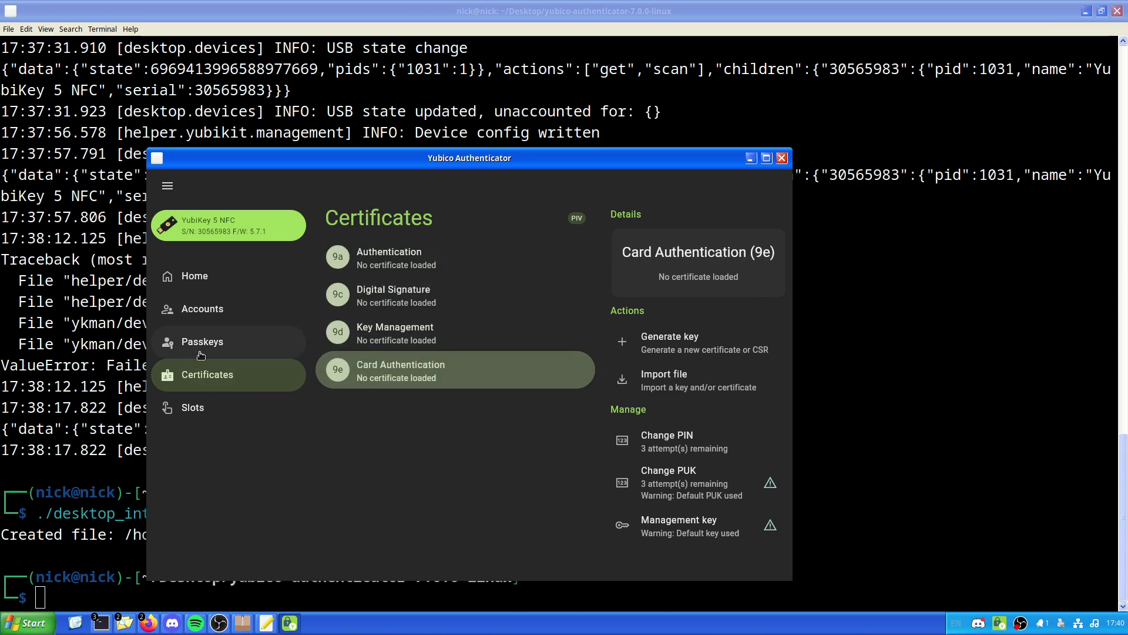
Set the key's accent colour to purple on Home, then cancel the Toggle applications dialog.
{"action": "left_click", "coordinate": [223, 281]}
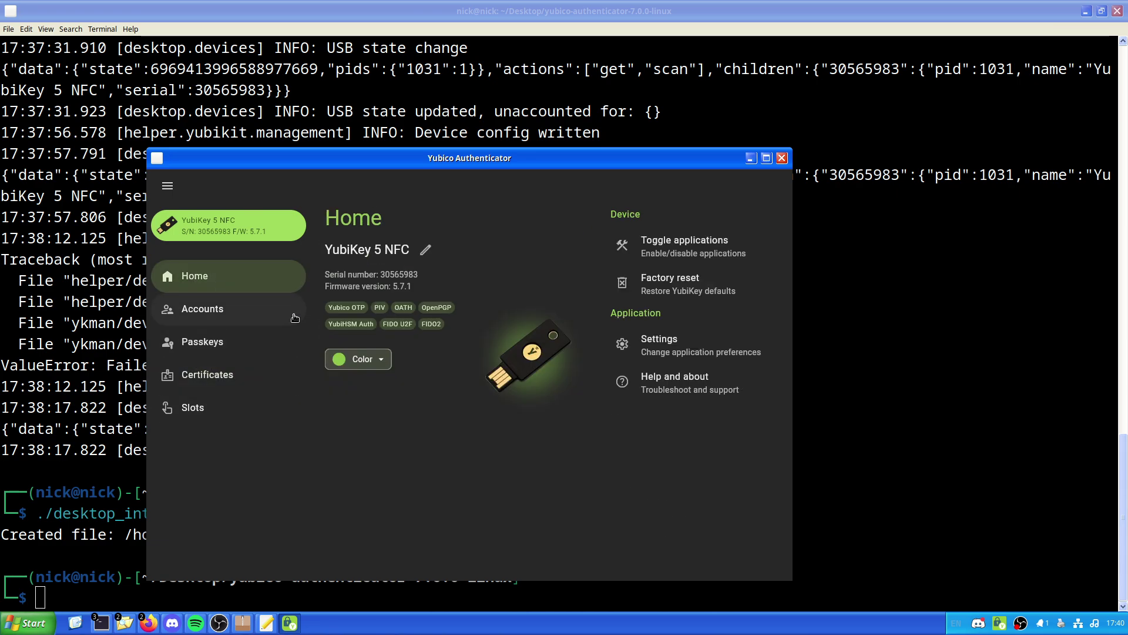
{"action": "left_click", "coordinate": [373, 365]}
{"action": "left_click", "coordinate": [461, 399]}
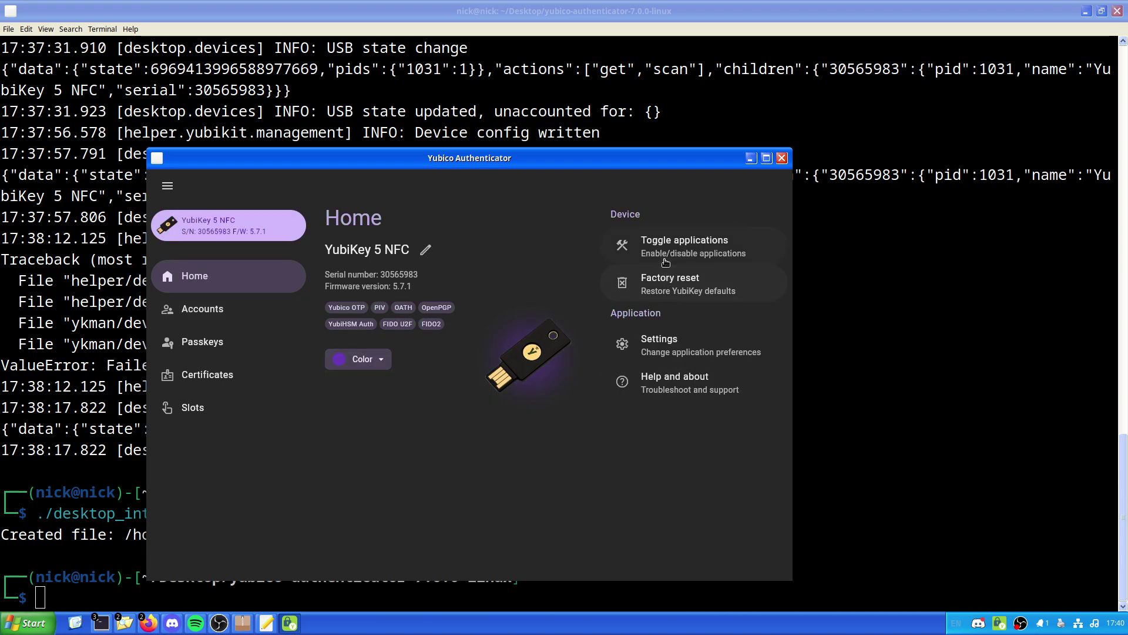
{"action": "left_click", "coordinate": [653, 235]}
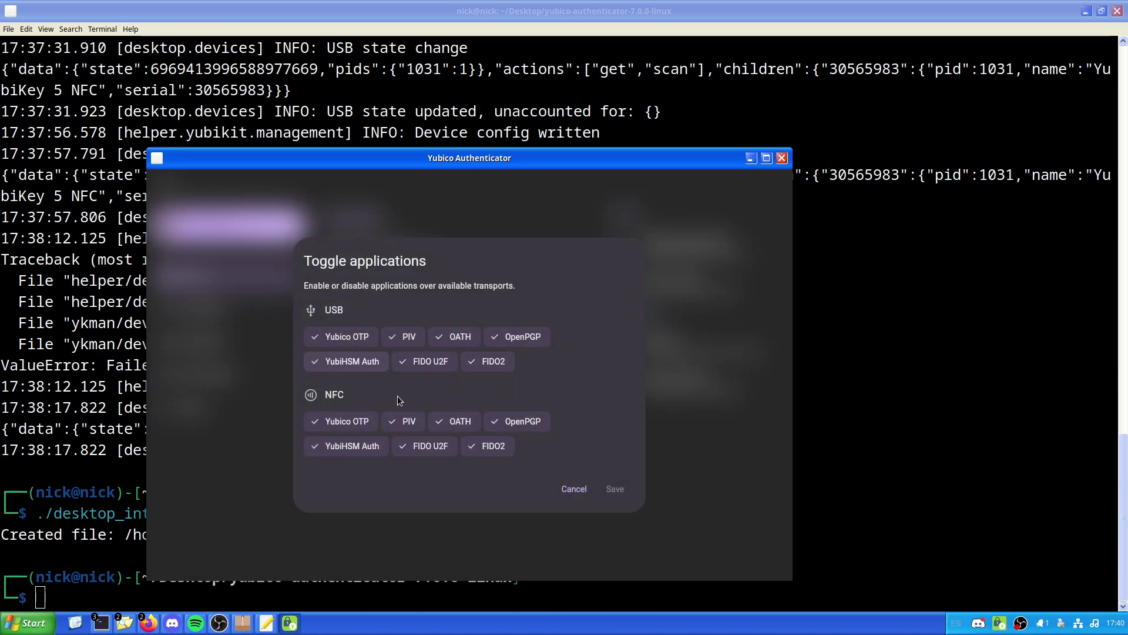
{"action": "left_click", "coordinate": [576, 489]}
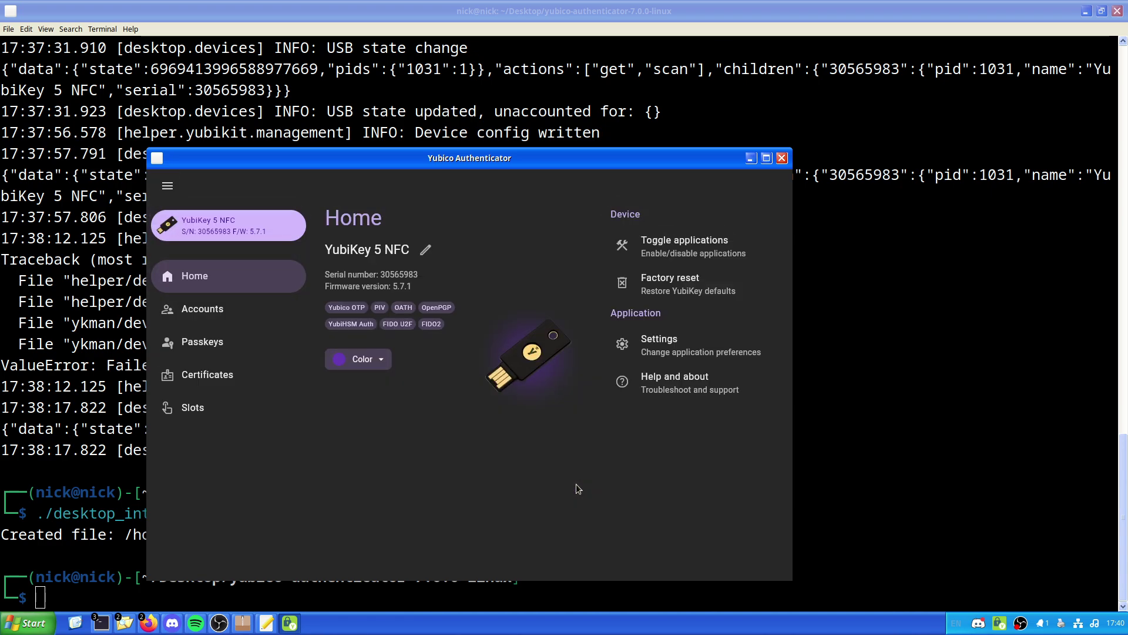
Check the Short touch and Long touch OTP slot details, then return Home.
{"action": "left_click", "coordinate": [183, 415]}
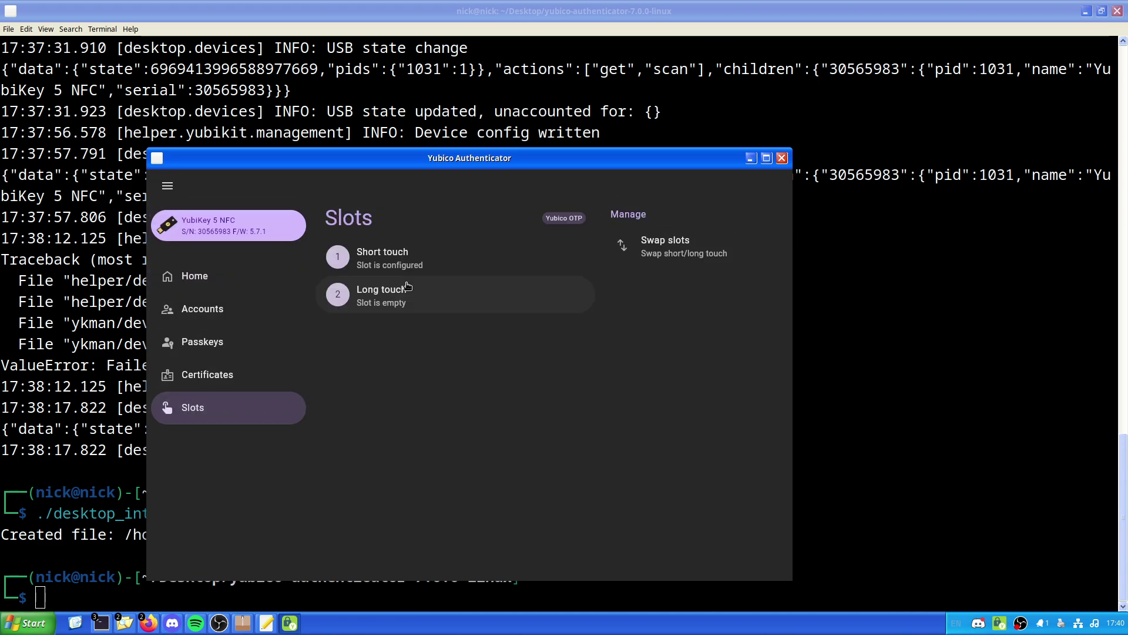
{"action": "left_click", "coordinate": [353, 259]}
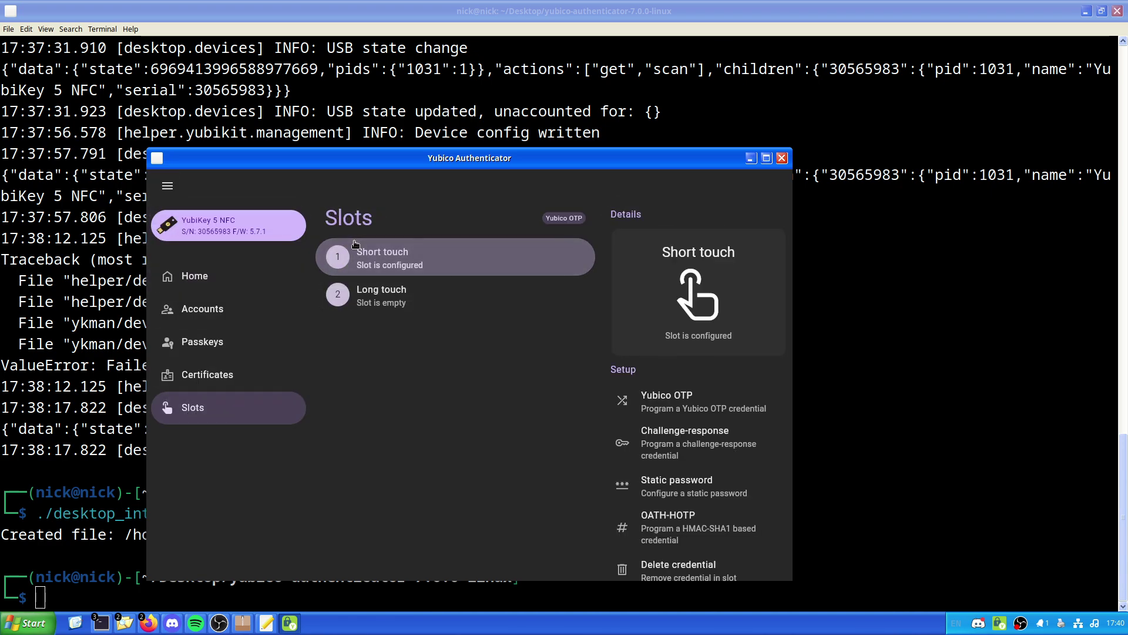
{"action": "scroll", "coordinate": [673, 472], "scroll_direction": "down", "scroll_amount": 2}
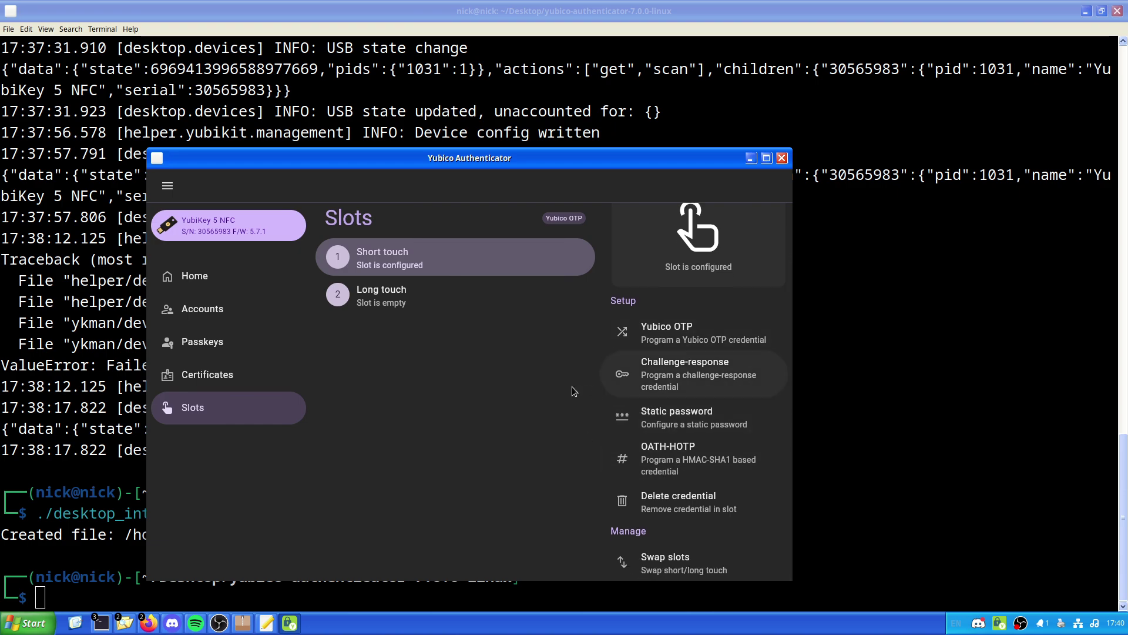
{"action": "scroll", "coordinate": [689, 376], "scroll_direction": "up", "scroll_amount": 2}
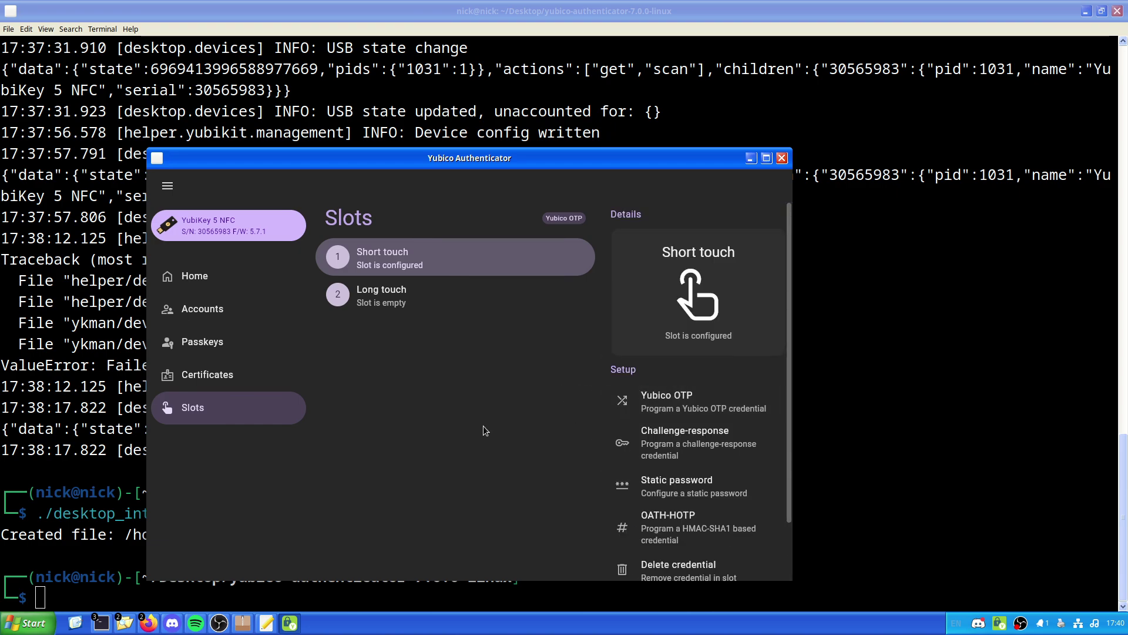
{"action": "left_click", "coordinate": [419, 300]}
{"action": "left_click", "coordinate": [419, 300]}
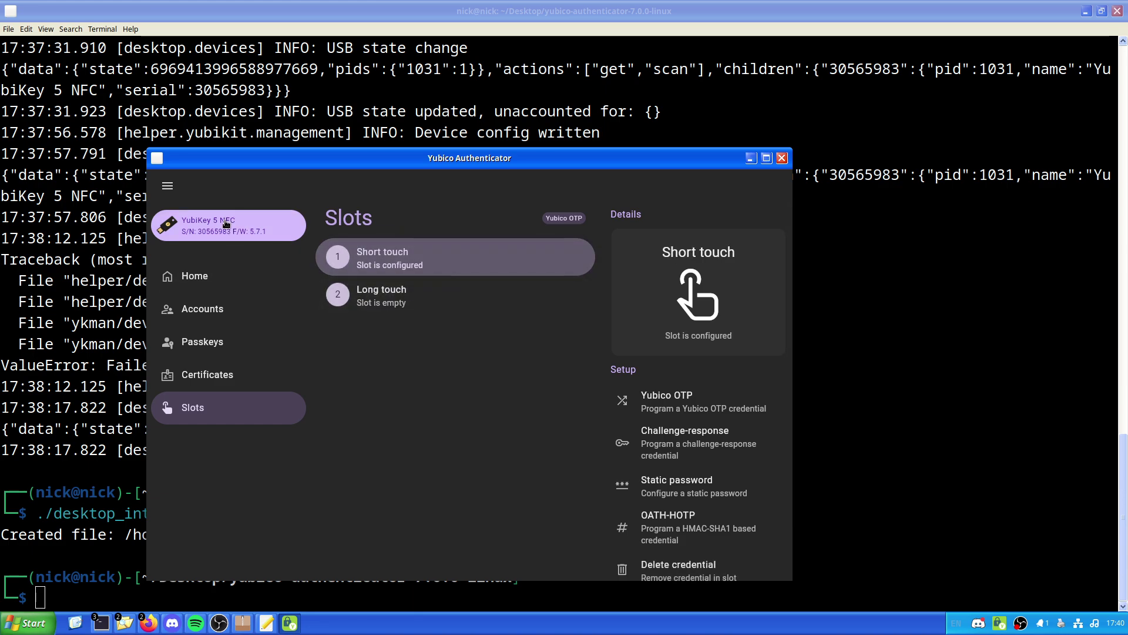
{"action": "left_click", "coordinate": [219, 275]}
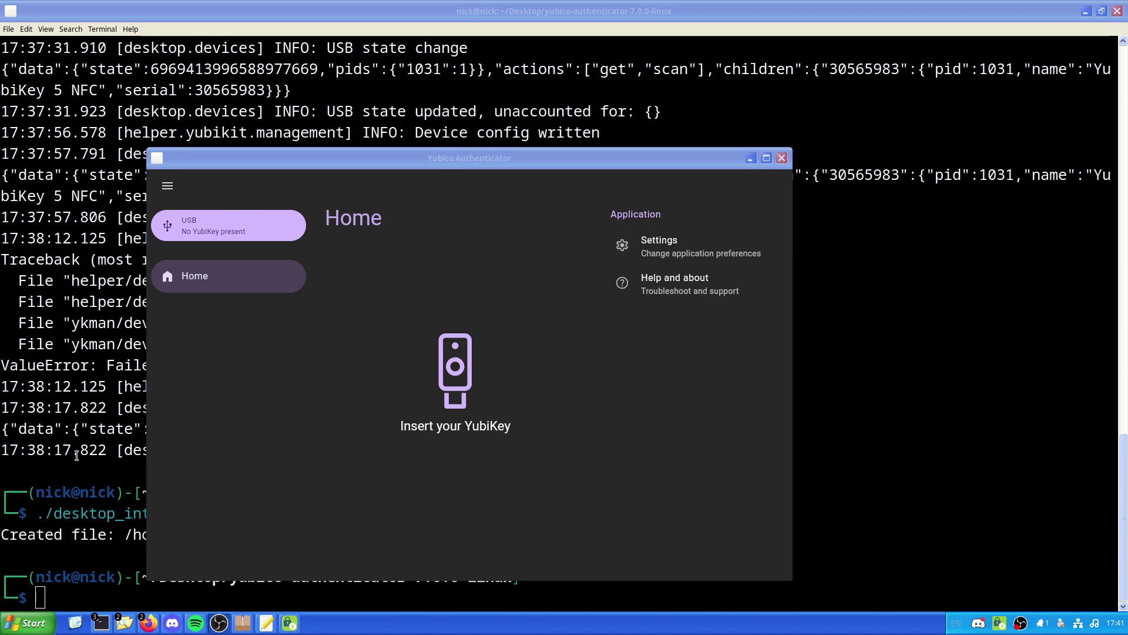
Close Yubico Authenticator and run neofetch in the terminal, correcting the 'neofetchy' typo.
{"action": "left_click", "coordinate": [782, 158]}
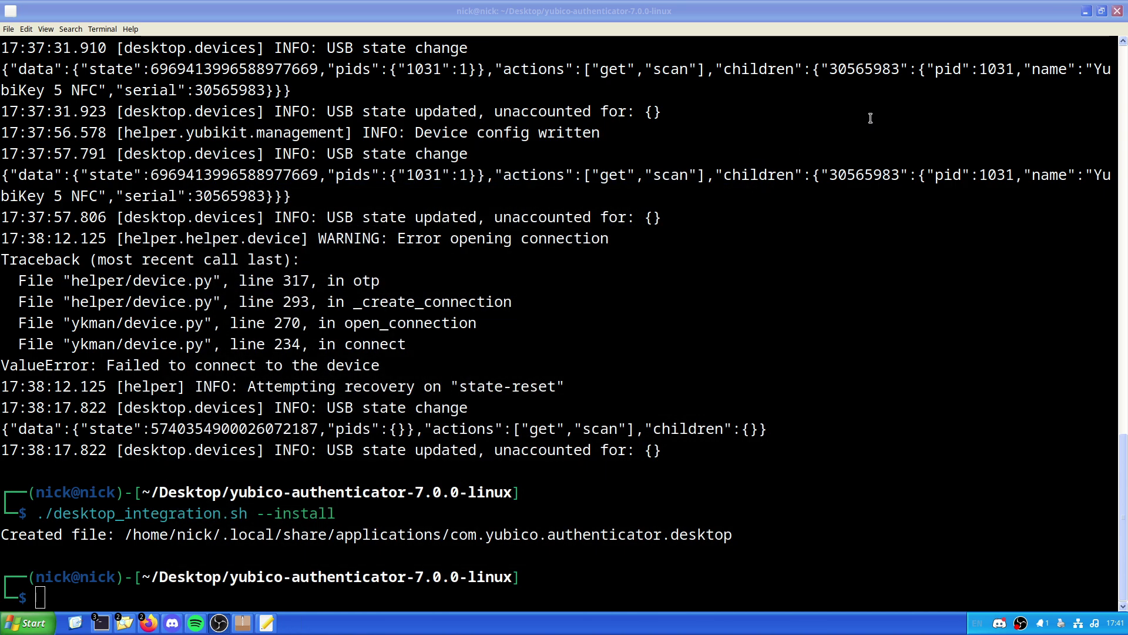
{"action": "left_click", "coordinate": [333, 488]}
{"action": "type", "text": "neofetchy"}
{"action": "key", "text": "Return"}
{"action": "key", "text": "Up"}
{"action": "key", "text": "BackSpace"}
{"action": "key", "text": "Return"}
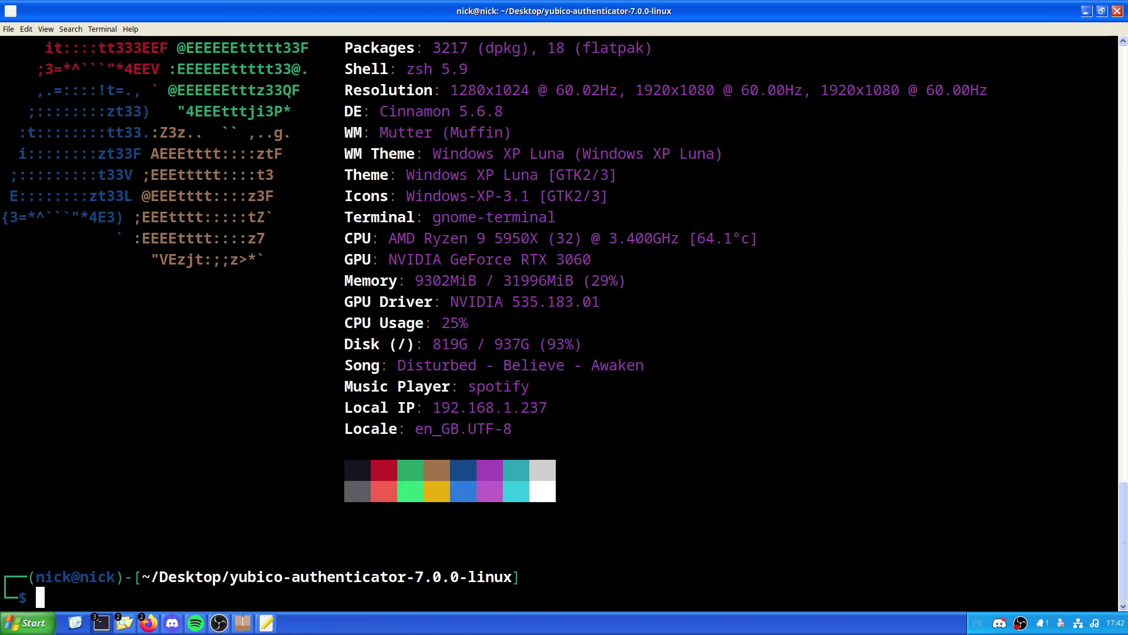